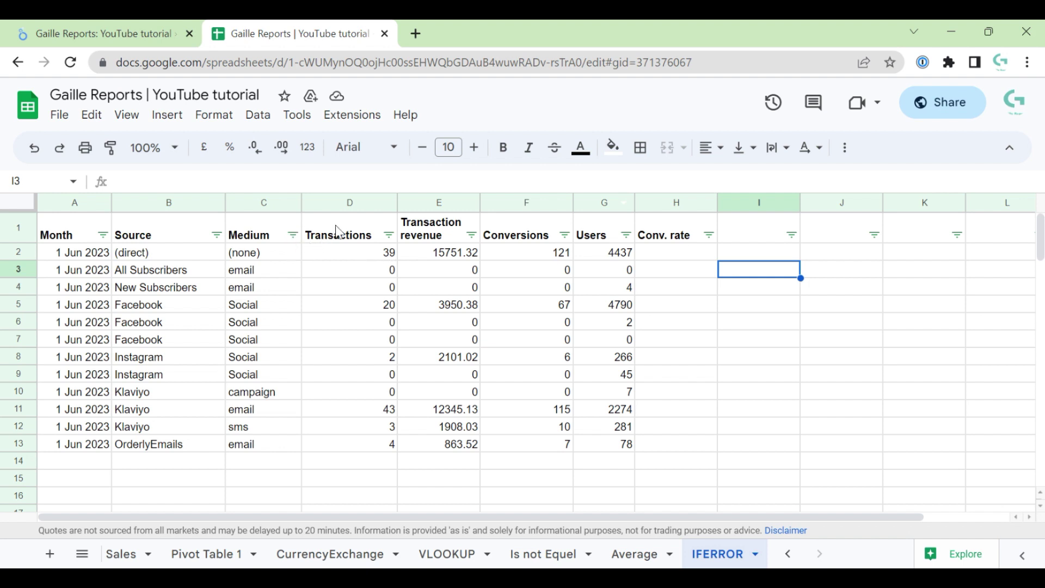
Enter the conversion-rate formula =D2/G2 in H2.
{"action": "left_click_drag", "start_coordinate": [340, 234], "coordinate": [366, 433]}
{"action": "left_click_drag", "start_coordinate": [588, 221], "coordinate": [583, 467]}
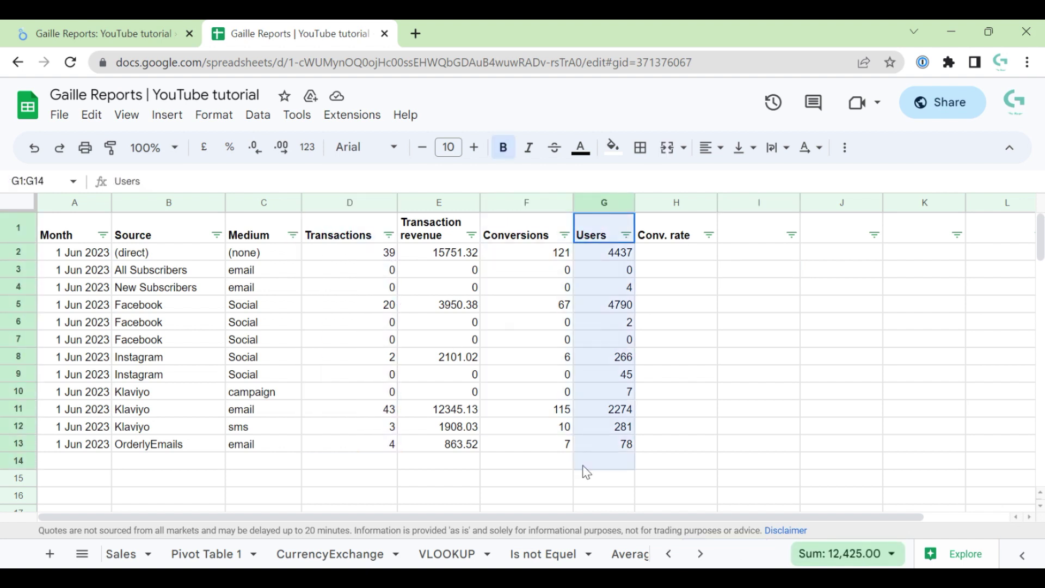
{"action": "left_click", "coordinate": [701, 258]}
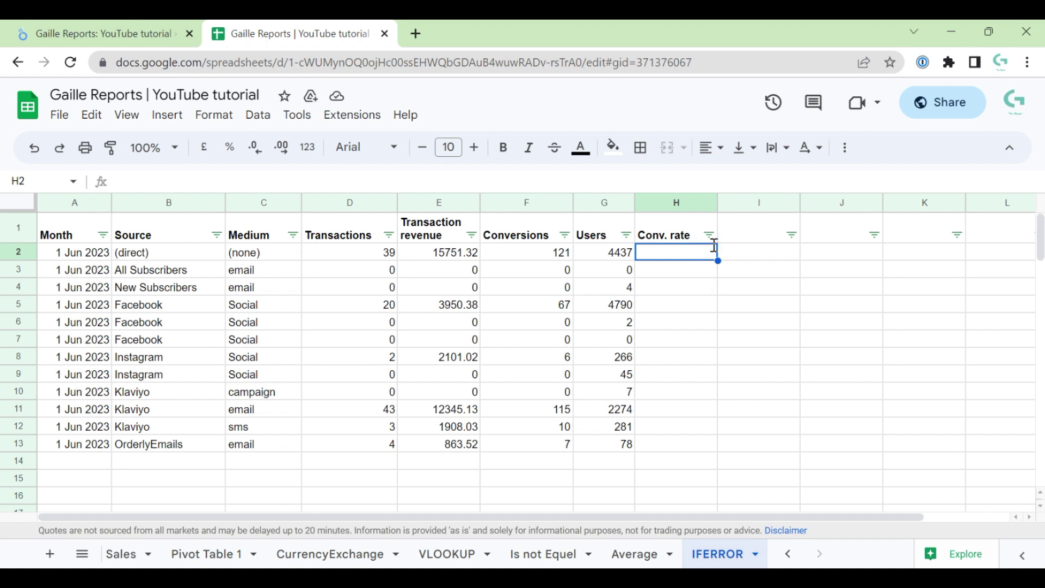
{"action": "type", "text": "="}
{"action": "key", "text": "Left"}
{"action": "key", "text": "Left"}
{"action": "key", "text": "Left"}
{"action": "key", "text": "Left"}
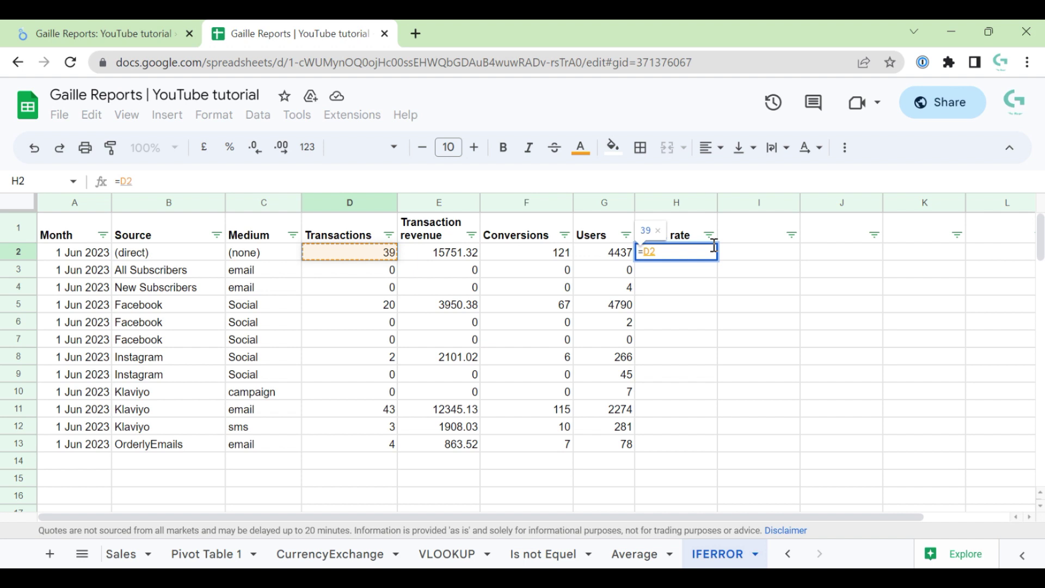
{"action": "type", "text": "/"}
{"action": "key", "text": "Left"}
{"action": "key", "text": "Left"}
{"action": "key", "text": "Right"}
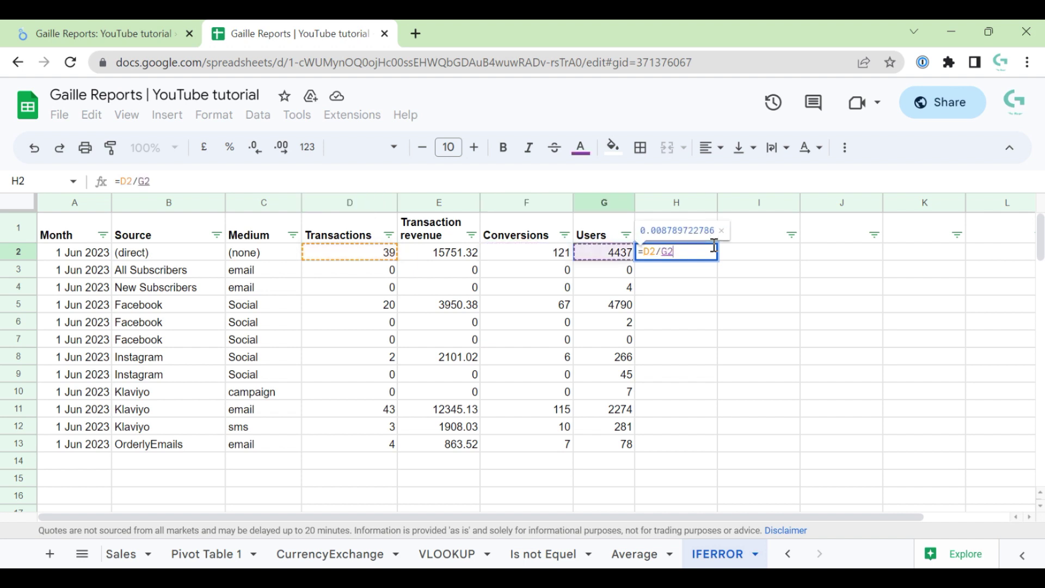
{"action": "key", "text": "Return"}
Format H2 as a percentage and fill it down to H13.
{"action": "left_click", "coordinate": [713, 248]}
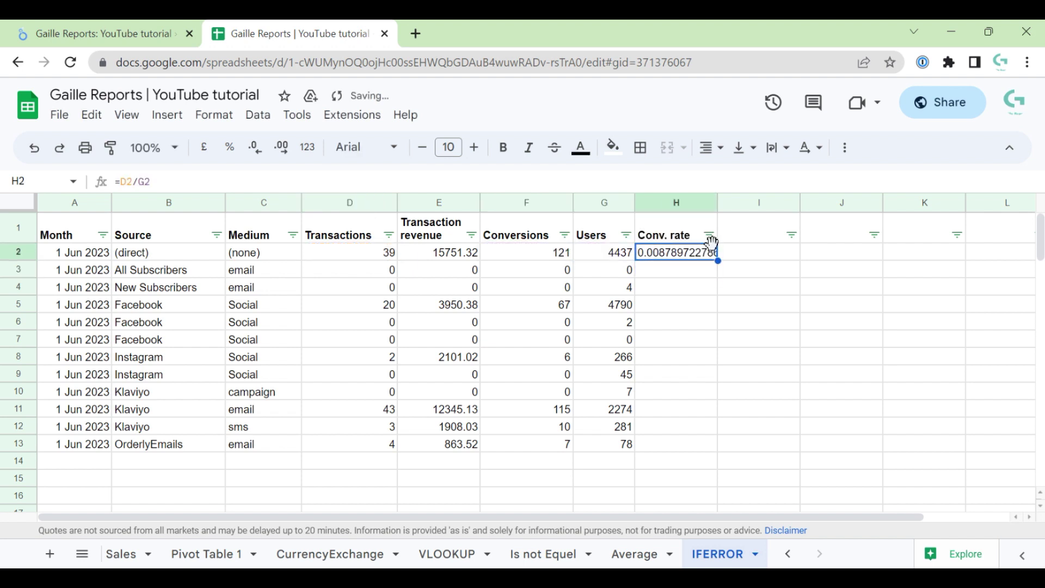
{"action": "left_click", "coordinate": [230, 147]}
{"action": "left_click_drag", "start_coordinate": [718, 261], "coordinate": [693, 442]}
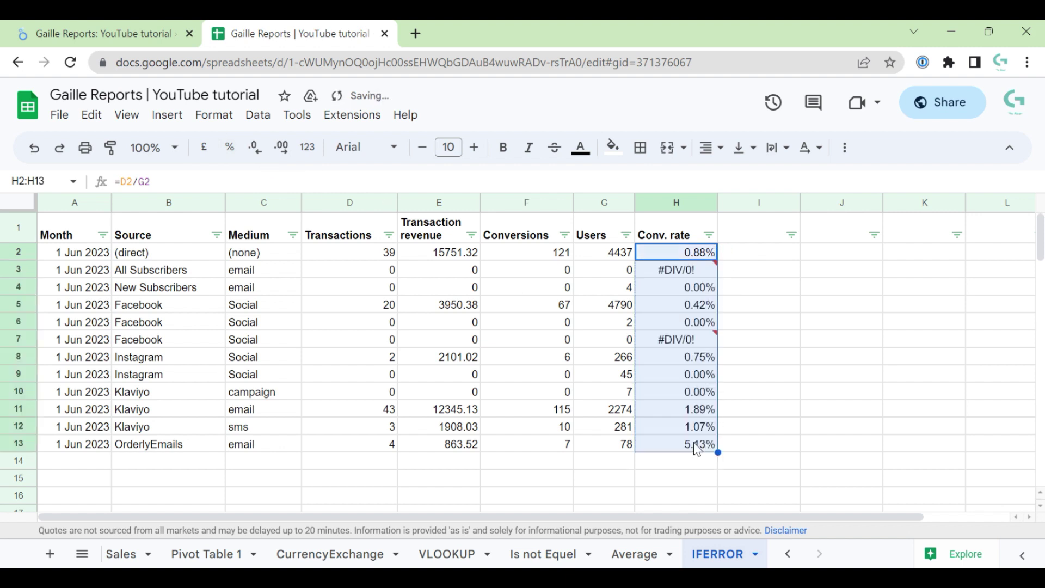
{"action": "left_click", "coordinate": [753, 356]}
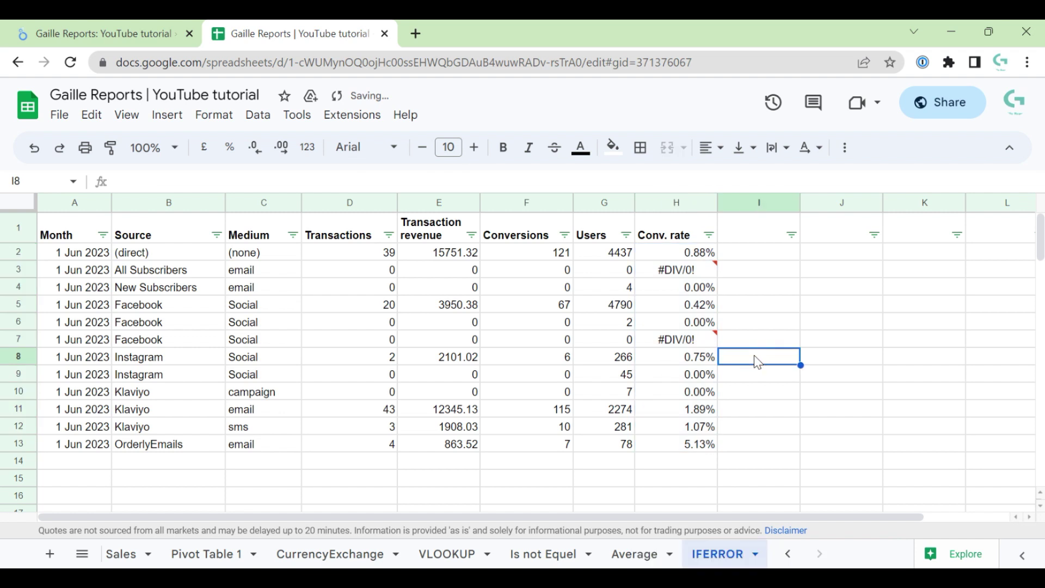
{"action": "left_click", "coordinate": [707, 272]}
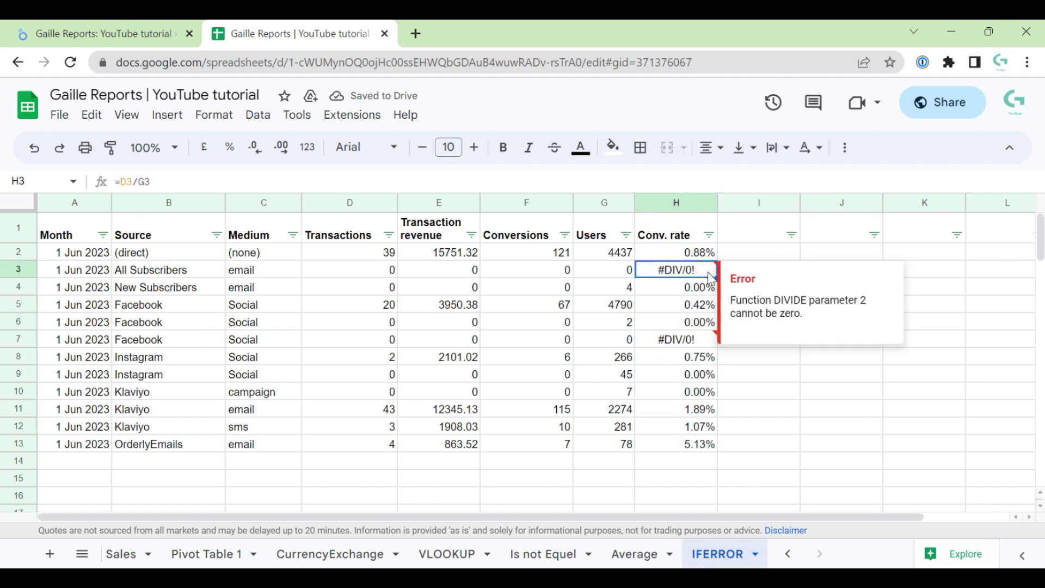
{"action": "left_click", "coordinate": [702, 338]}
{"action": "left_click", "coordinate": [763, 270]}
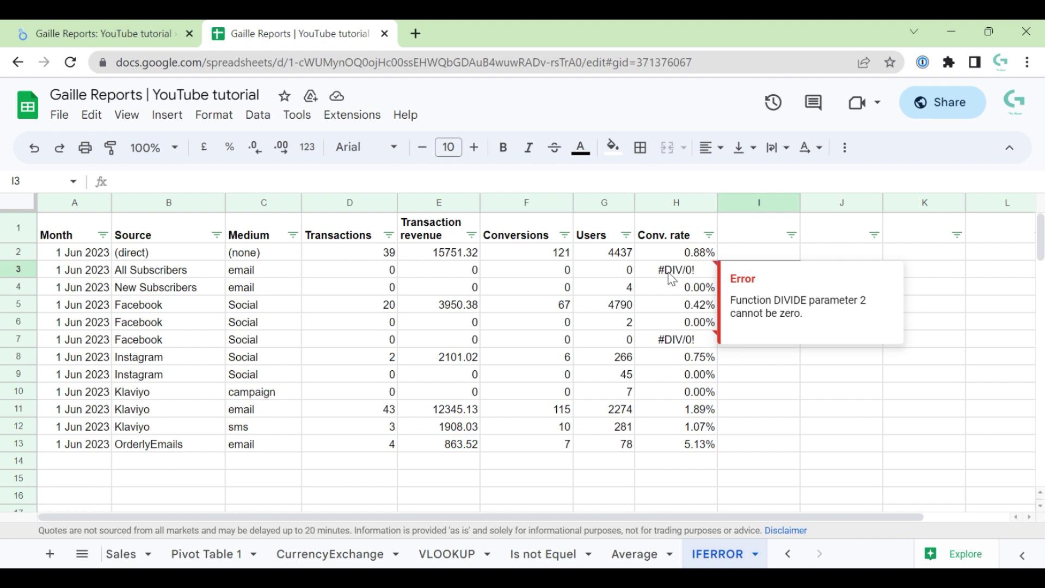
{"action": "left_click", "coordinate": [613, 272]}
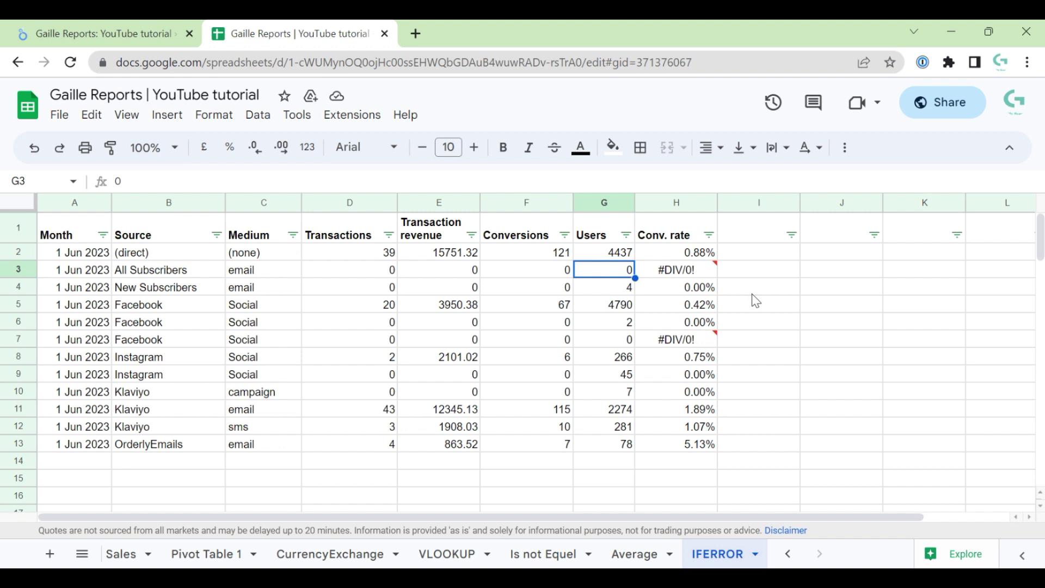
{"action": "left_click", "coordinate": [706, 274]}
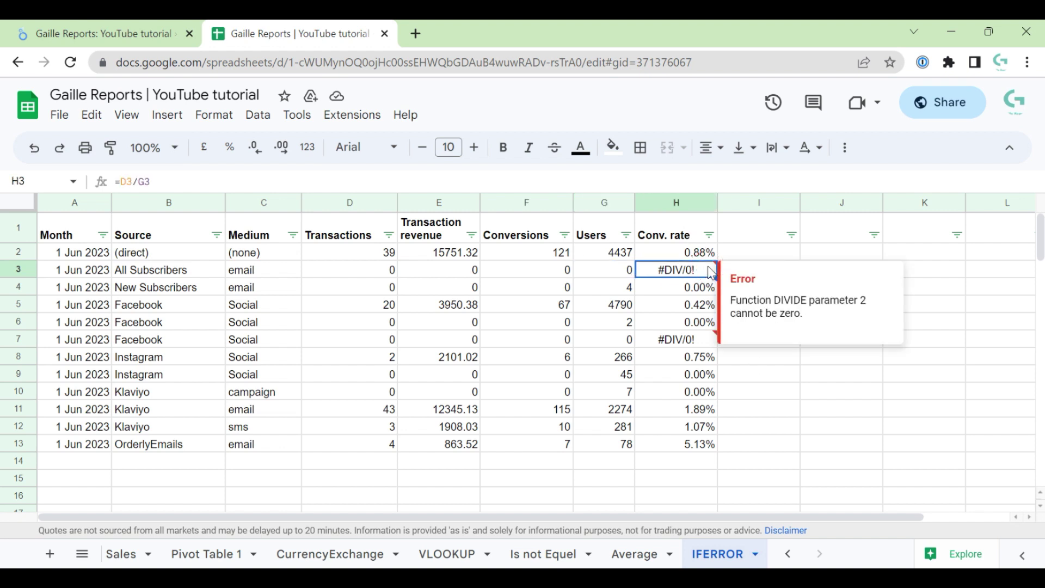
{"action": "left_click", "coordinate": [701, 254]}
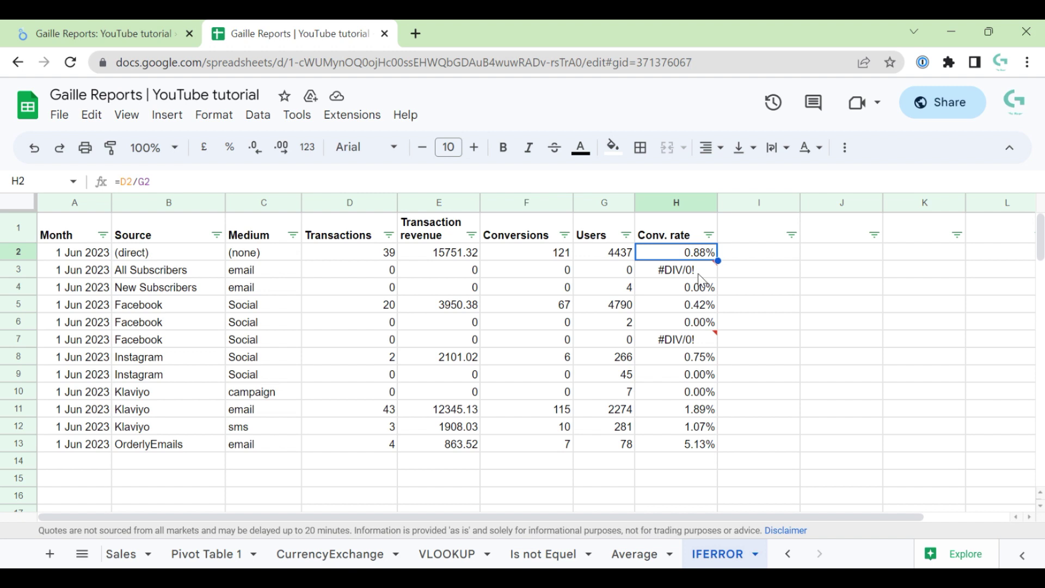
{"action": "mouse_move", "coordinate": [713, 277]}
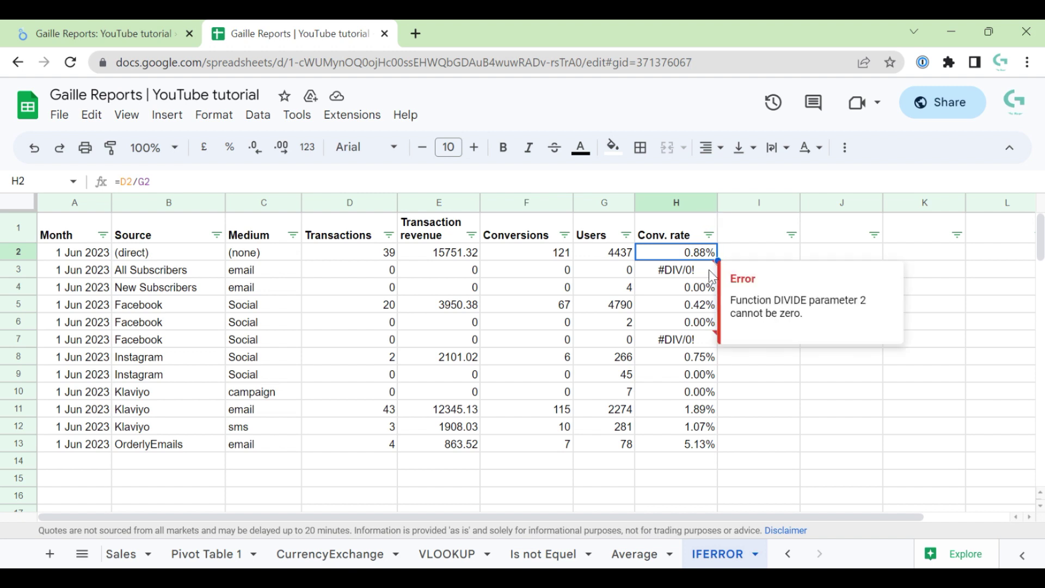
{"action": "left_click", "coordinate": [710, 274]}
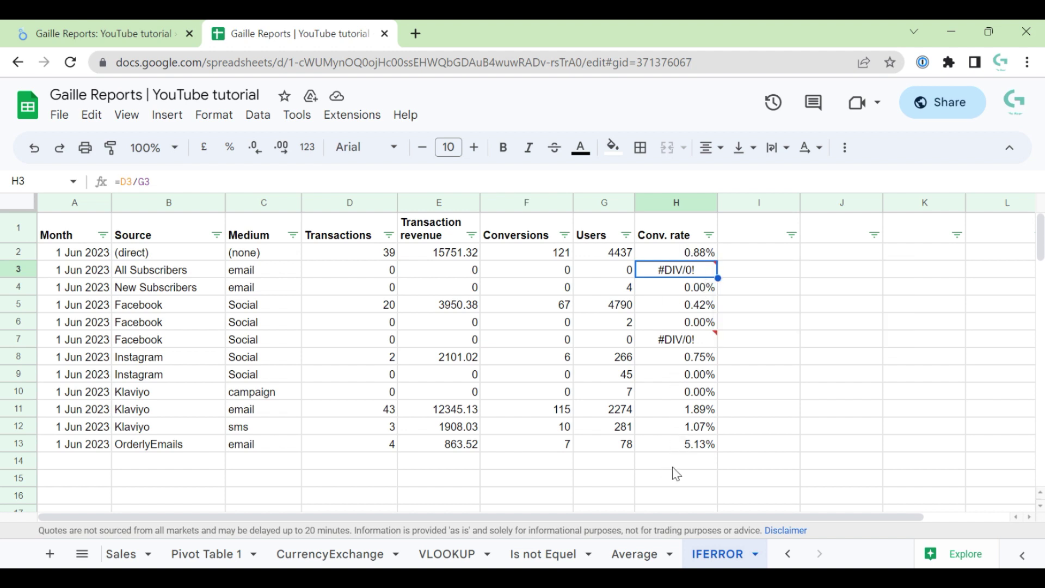
Head I1 'IFERROR' and enter =IFERROR(D2/G2,"-") in I2.
{"action": "left_click", "coordinate": [750, 228]}
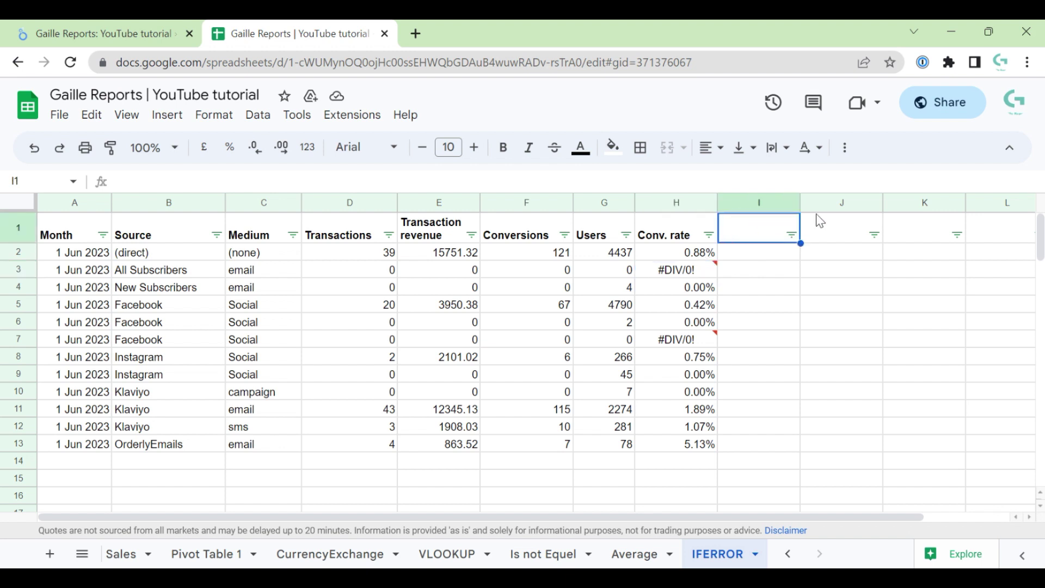
{"action": "type", "text": "IFER"}
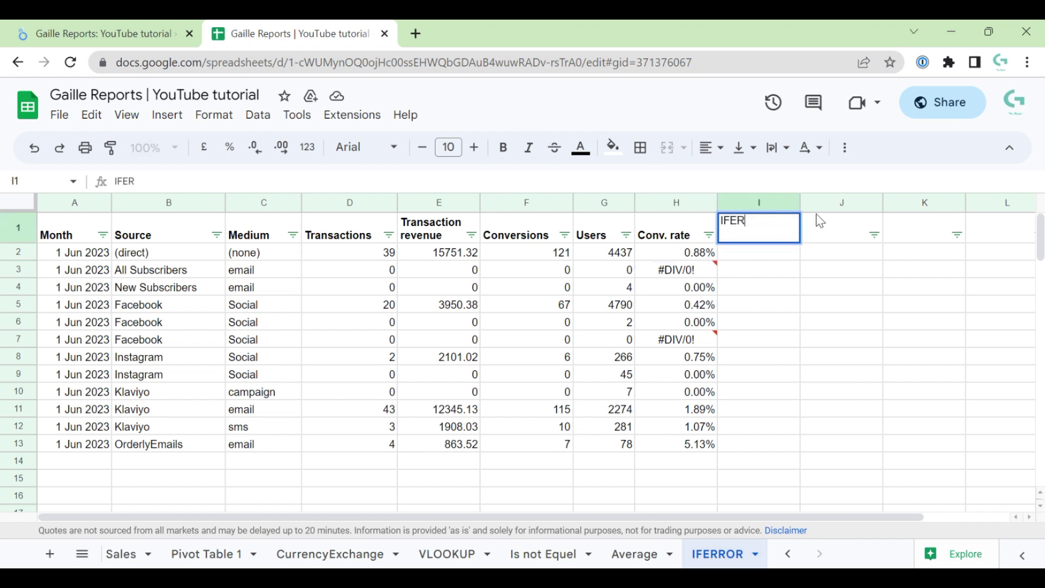
{"action": "type", "text": "ROR"}
{"action": "key", "text": "Return"}
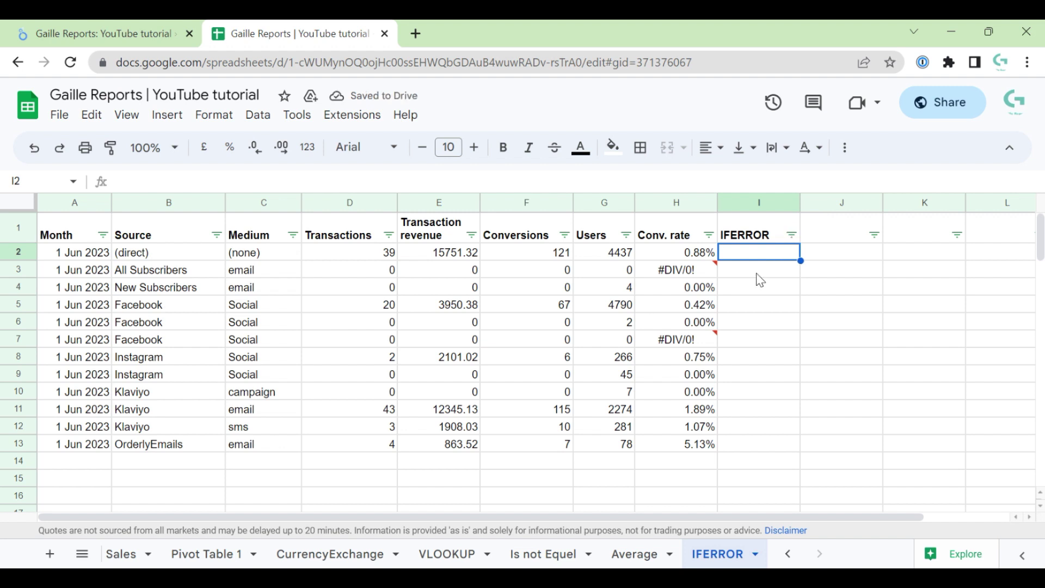
{"action": "type", "text": "=if"}
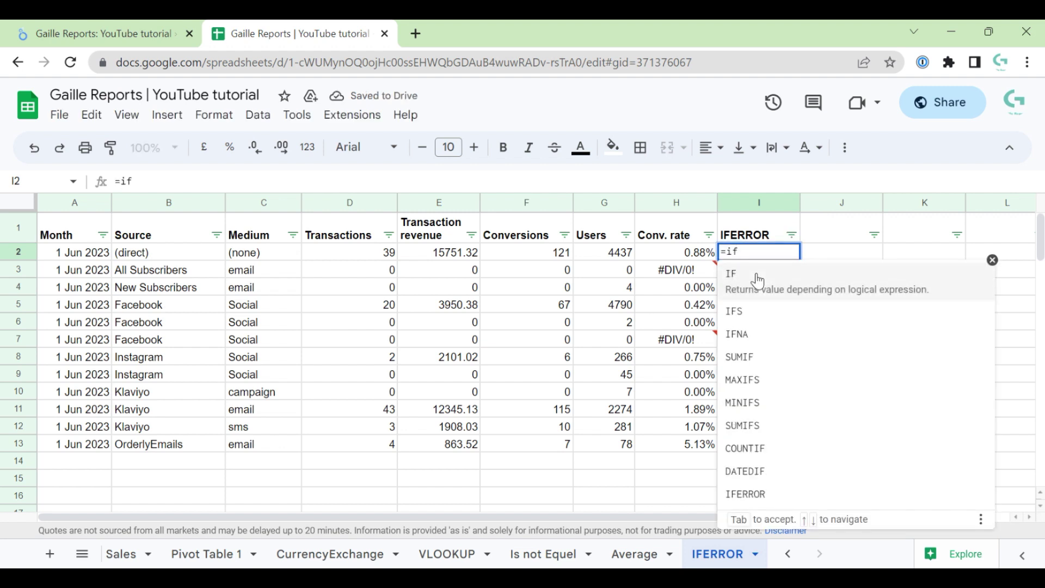
{"action": "type", "text": "e"}
{"action": "key", "text": "Tab"}
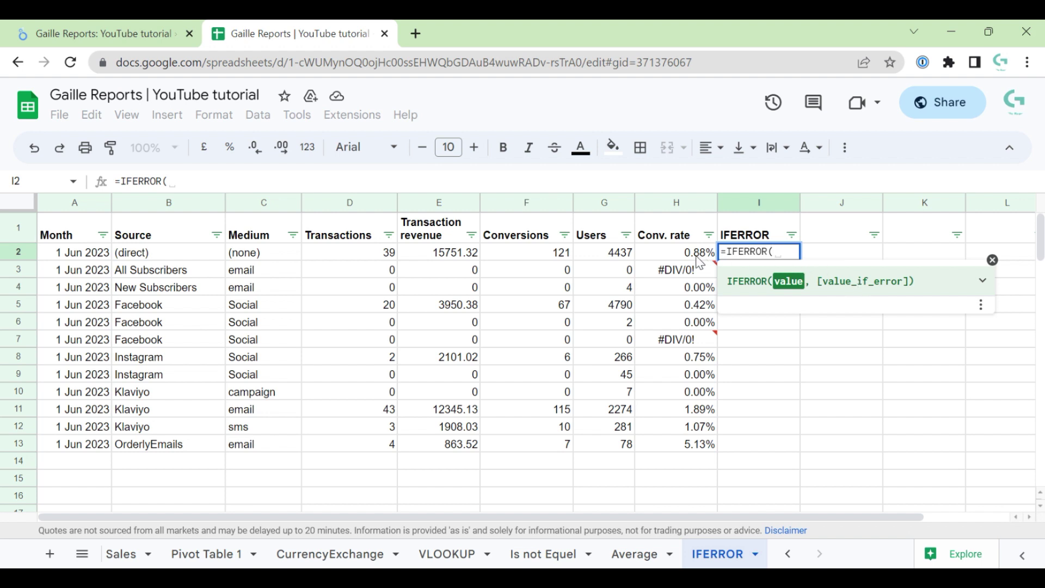
{"action": "mouse_move", "coordinate": [684, 275]}
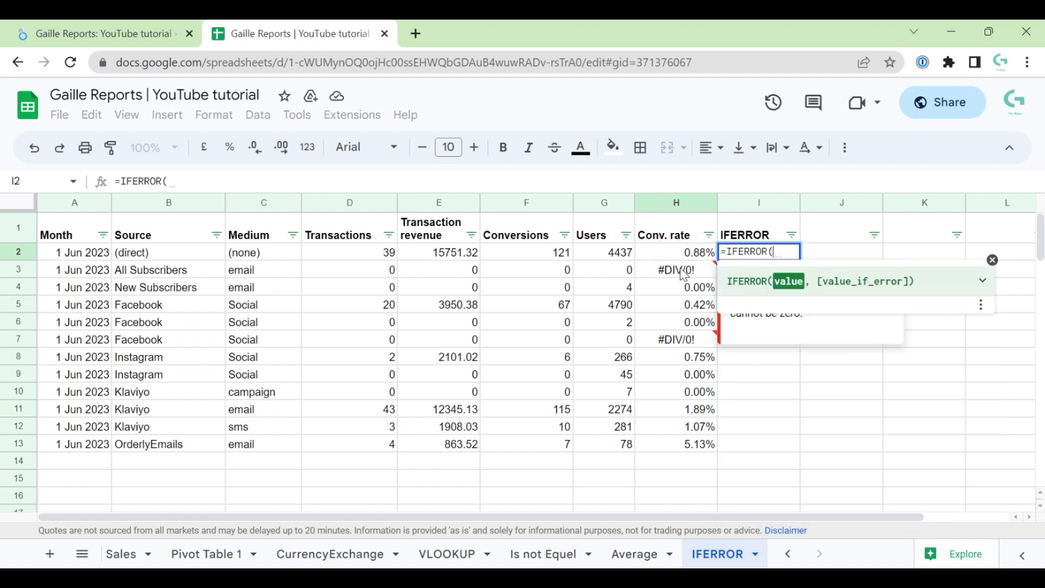
{"action": "left_click", "coordinate": [365, 263]}
{"action": "type", "text": "/"}
{"action": "left_click", "coordinate": [592, 255]}
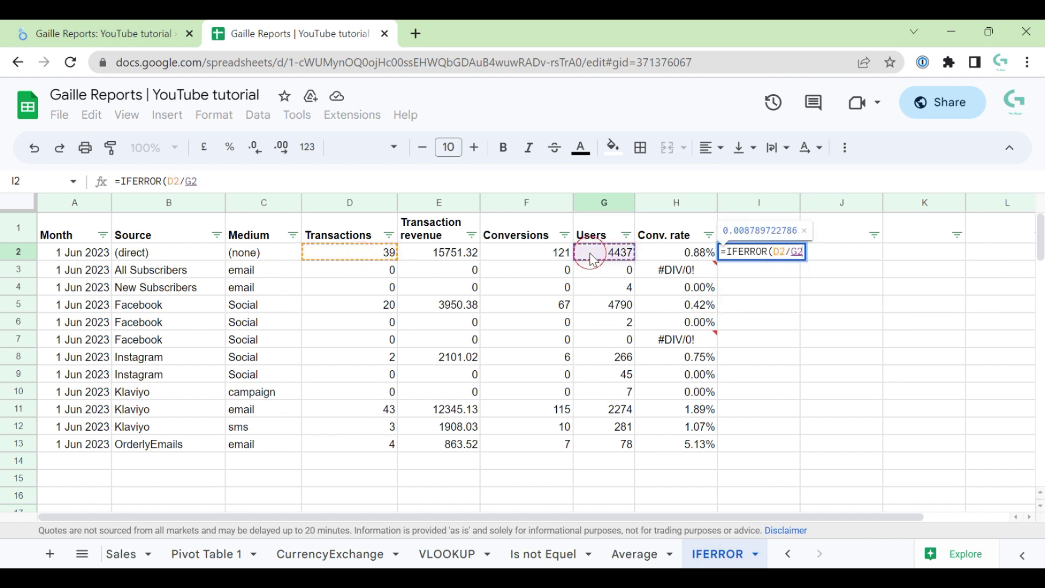
{"action": "type", "text": ", "}
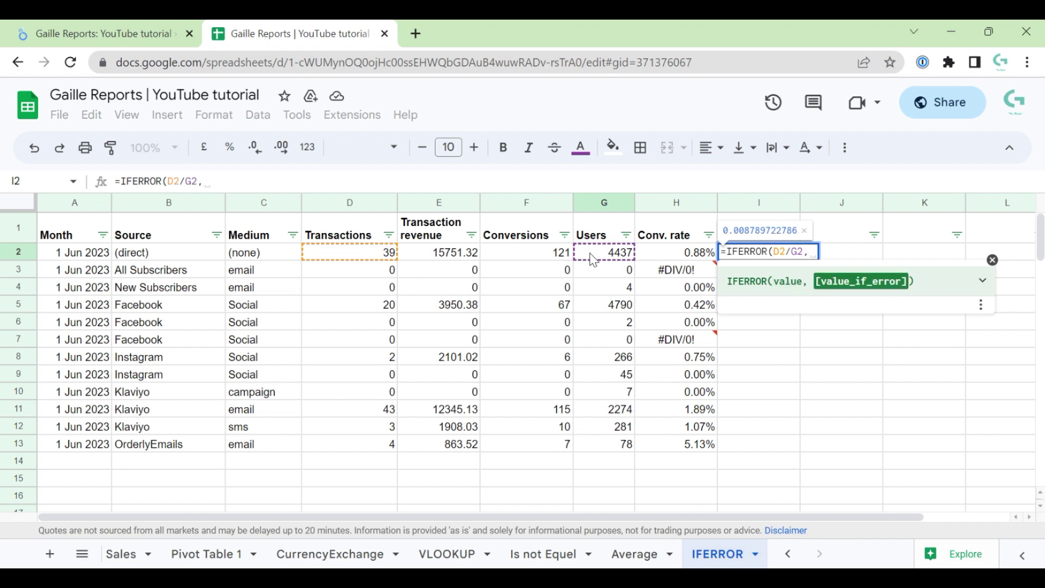
{"action": "type", "text": "\"-\""}
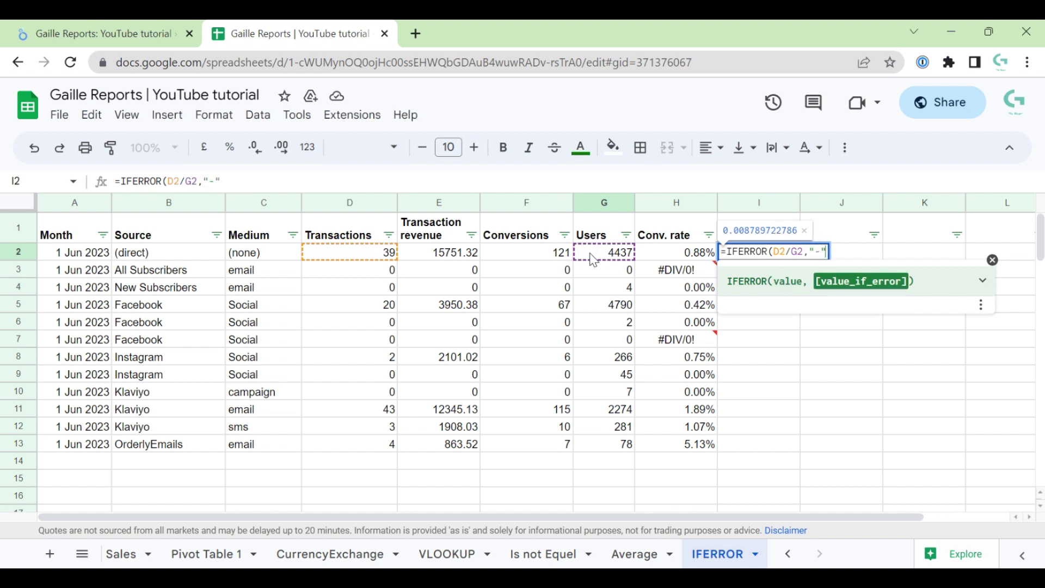
{"action": "key", "text": "Return"}
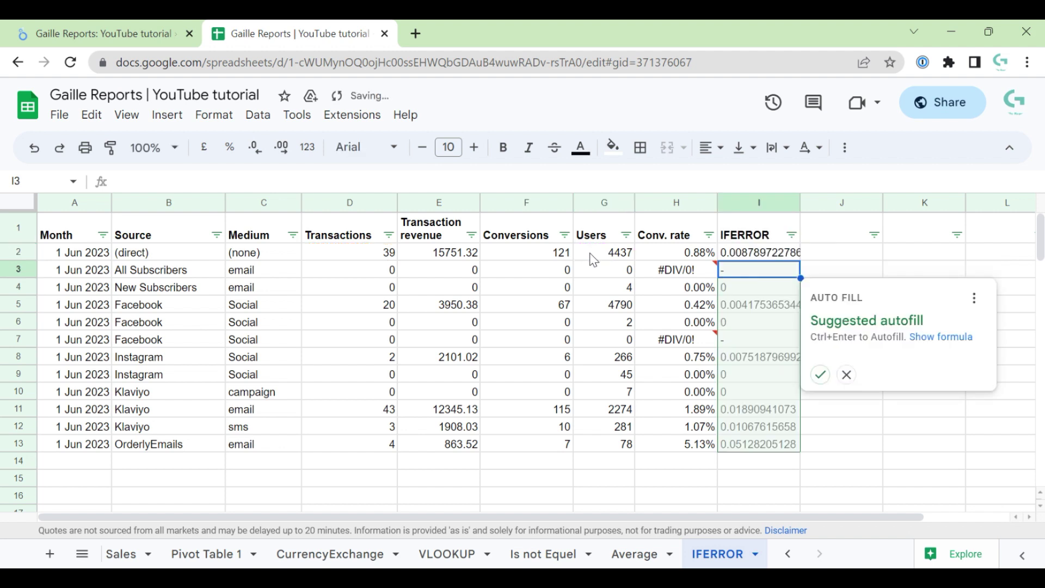
Copy the IFERROR formula from I2 down to I13.
{"action": "key", "text": "Up"}
{"action": "key", "text": "ctrl+c"}
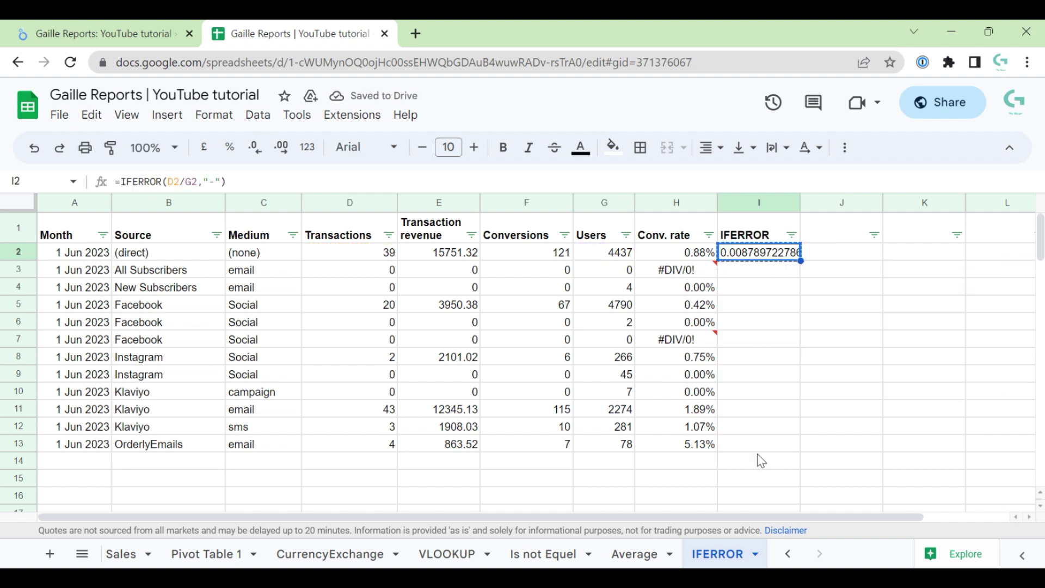
{"action": "left_click", "coordinate": [761, 444], "text": "shift"}
{"action": "key", "text": "ctrl+v"}
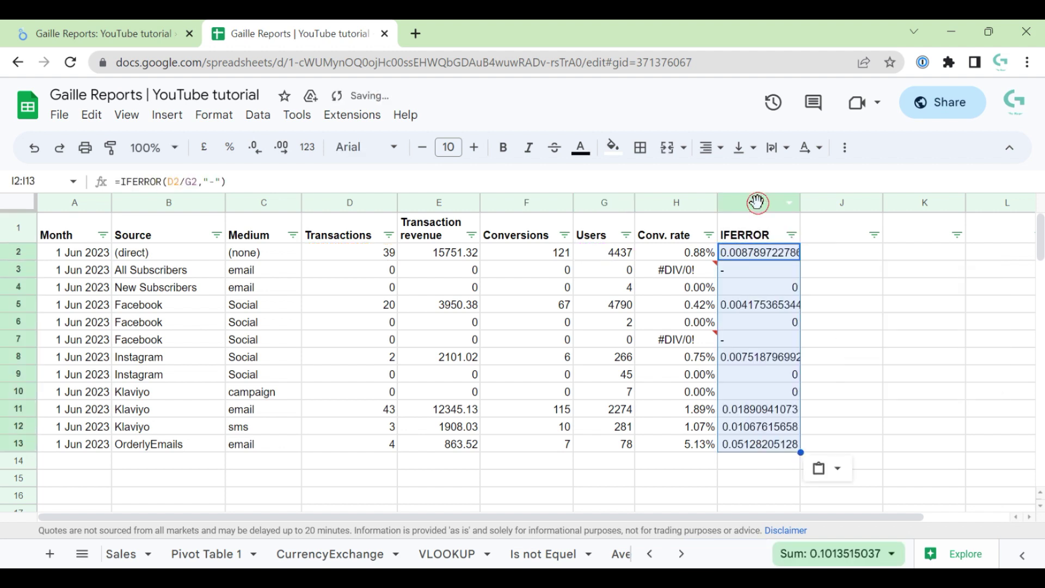
Format column I as percentages and check the dash result in I3.
{"action": "left_click", "coordinate": [758, 203]}
{"action": "left_click", "coordinate": [229, 147]}
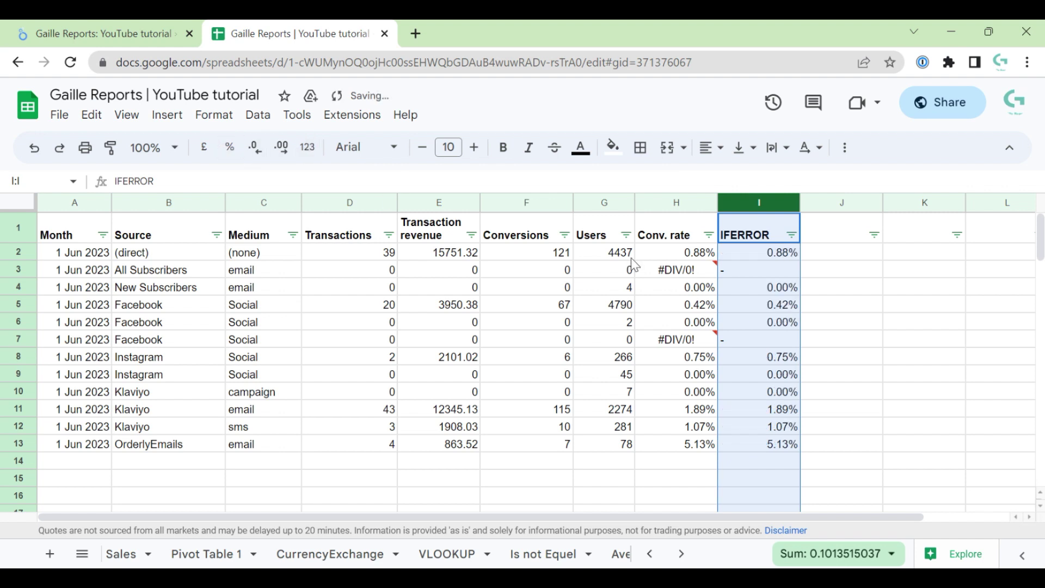
{"action": "left_click", "coordinate": [852, 269]}
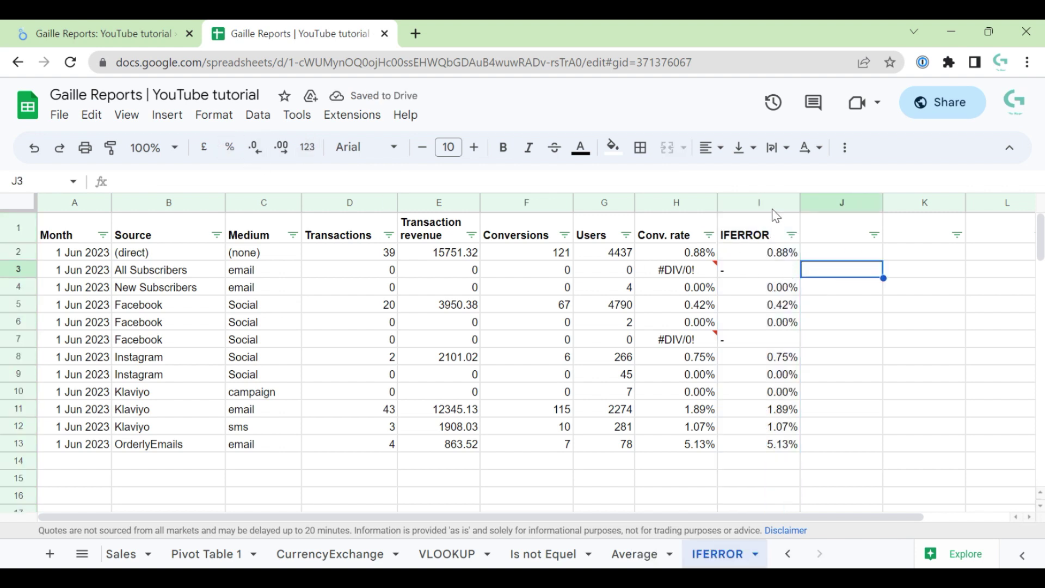
{"action": "mouse_move", "coordinate": [660, 279]}
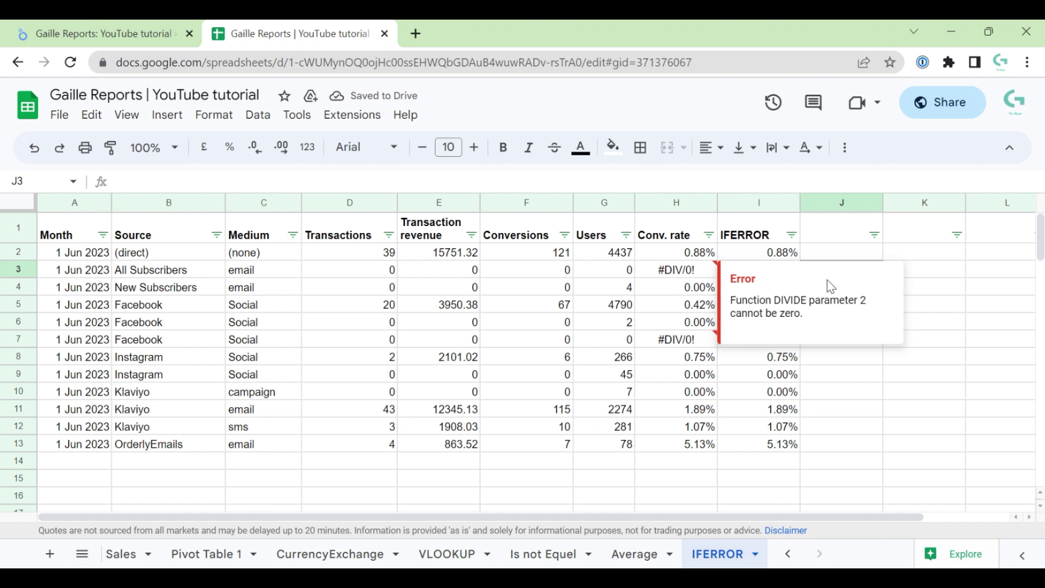
{"action": "left_click", "coordinate": [924, 283]}
{"action": "left_click", "coordinate": [784, 272]}
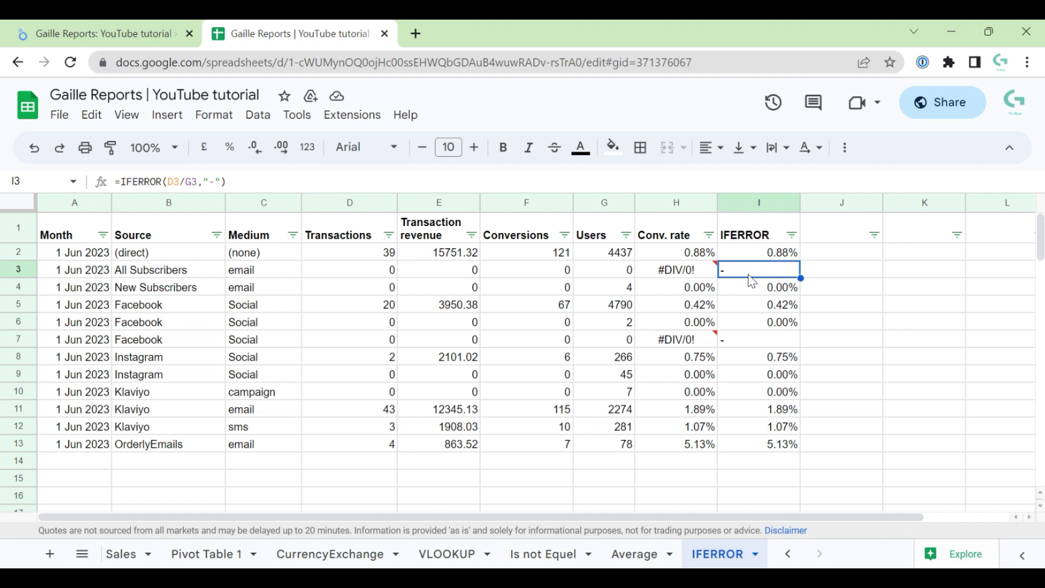
Drop the dash fallback to make I2 =IFERROR(D2/G2) and copy it into I3:I13.
{"action": "left_click", "coordinate": [761, 255]}
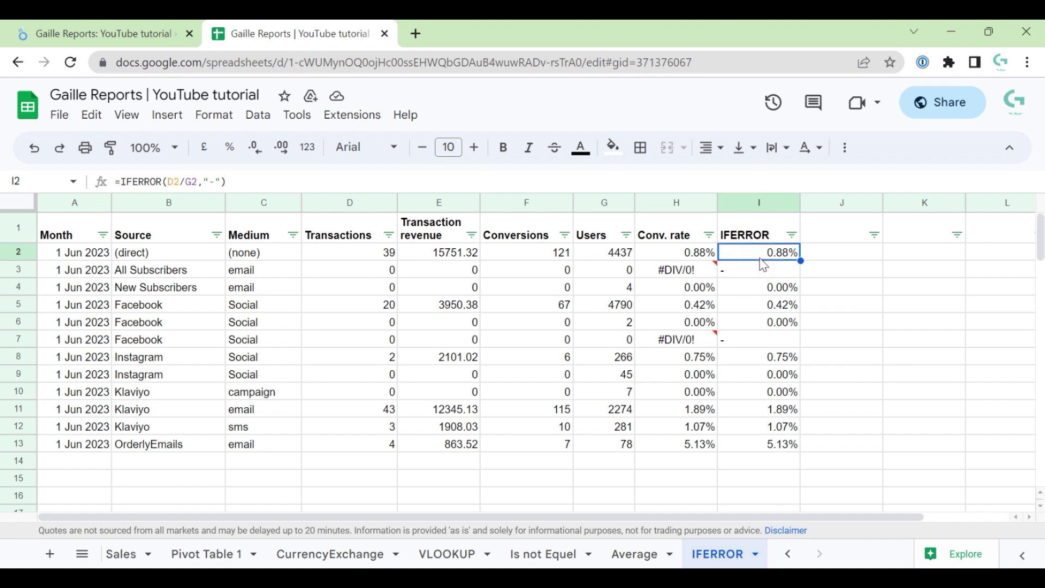
{"action": "left_click", "coordinate": [220, 181]}
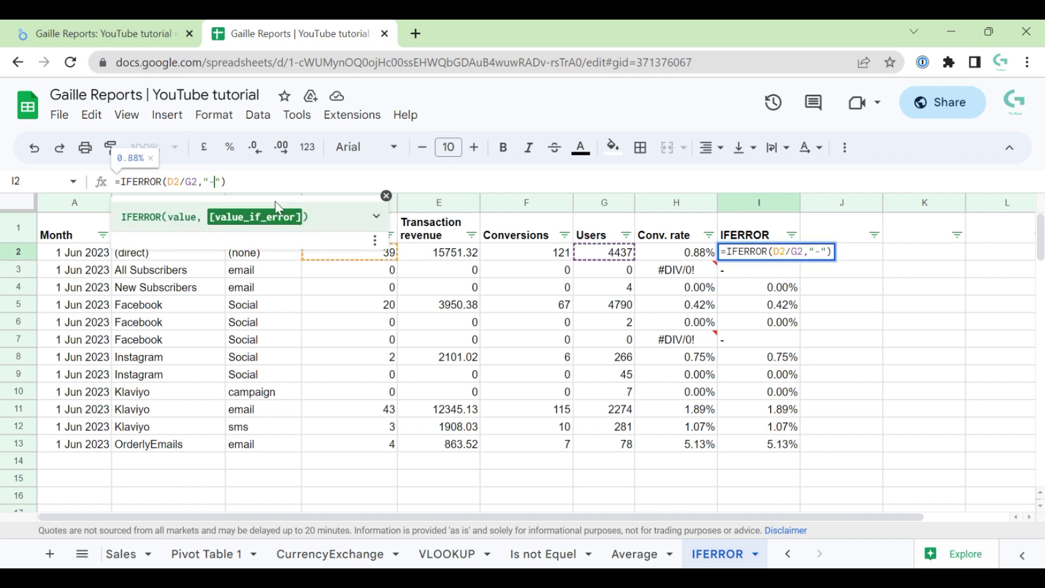
{"action": "key", "text": "Left"}
{"action": "key", "text": "Left"}
{"action": "key", "text": "Left"}
{"action": "key", "text": "Left"}
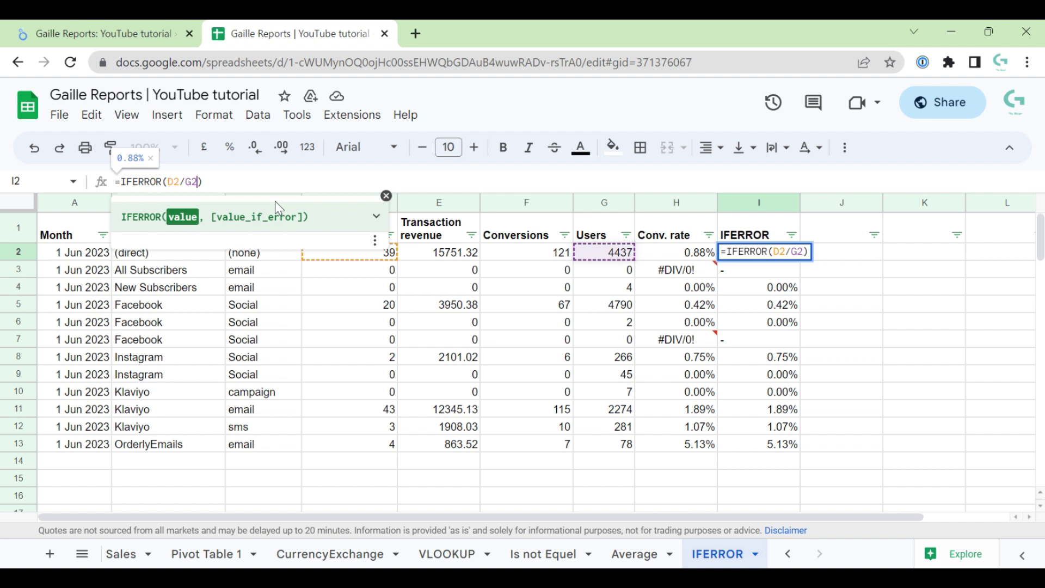
{"action": "key", "text": "Return"}
{"action": "key", "text": "Up"}
{"action": "key", "text": "ctrl+c"}
{"action": "key", "text": "Down"}
{"action": "key", "text": "shift+Down"}
{"action": "key", "text": "shift+Down"}
{"action": "key", "text": "shift+Down"}
{"action": "key", "text": "shift+Down"}
{"action": "key", "text": "shift+Down"}
{"action": "key", "text": "shift+Down"}
{"action": "key", "text": "shift+Down"}
{"action": "key", "text": "shift+Down"}
{"action": "key", "text": "shift+Down"}
{"action": "key", "text": "shift+Down"}
{"action": "key", "text": "shift+Down"}
{"action": "key", "text": "shift+Down"}
{"action": "key", "text": "shift+Down"}
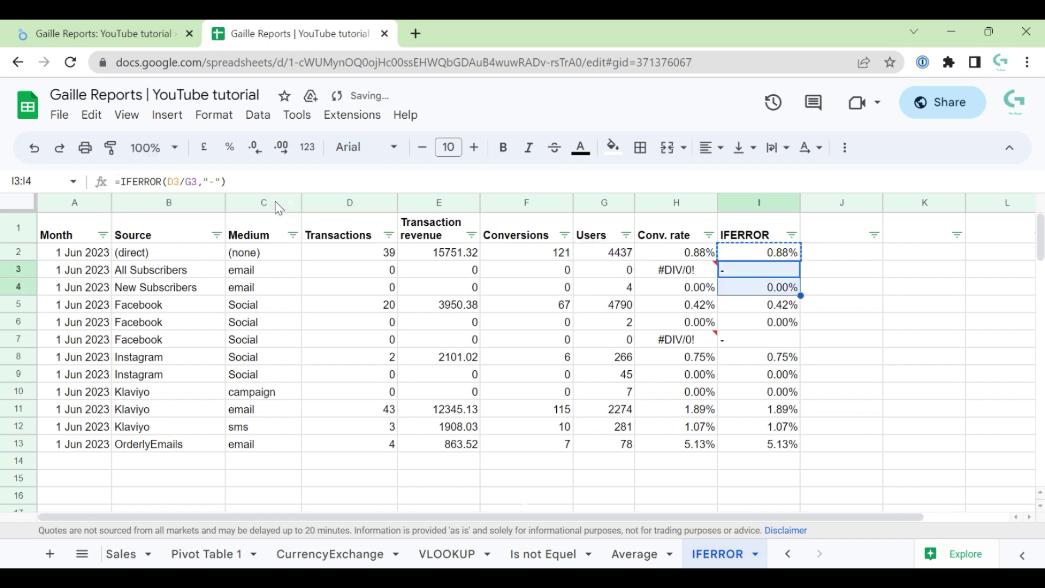
{"action": "key", "text": "shift+Up"}
{"action": "key", "text": "shift+Up"}
{"action": "key", "text": "shift+Up"}
{"action": "key", "text": "ctrl+v"}
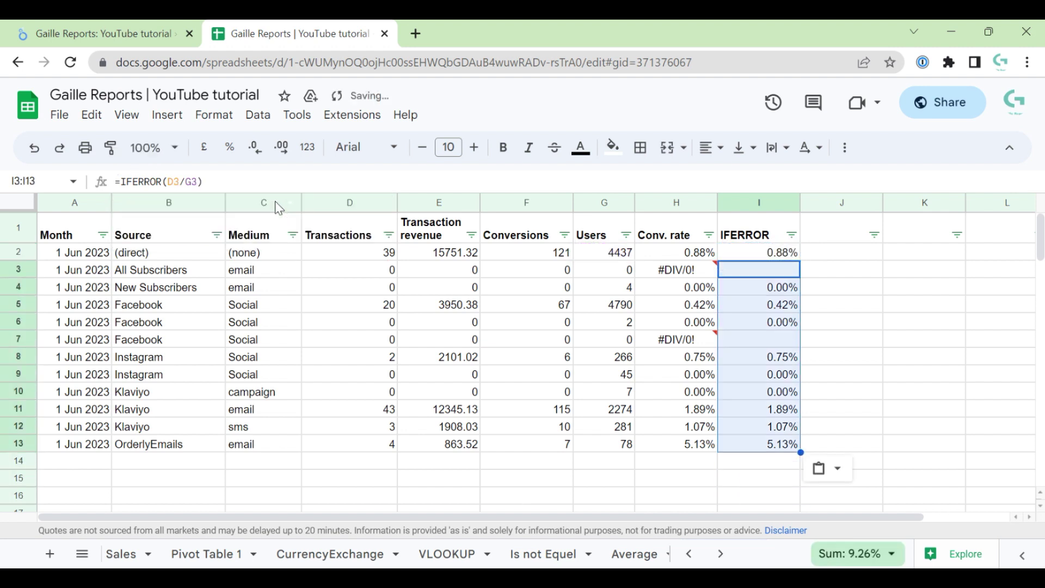
{"action": "left_click", "coordinate": [855, 252]}
Change I2 to =IFERROR(D2/G2,0) so failed divisions return 0.
{"action": "left_click", "coordinate": [762, 252]}
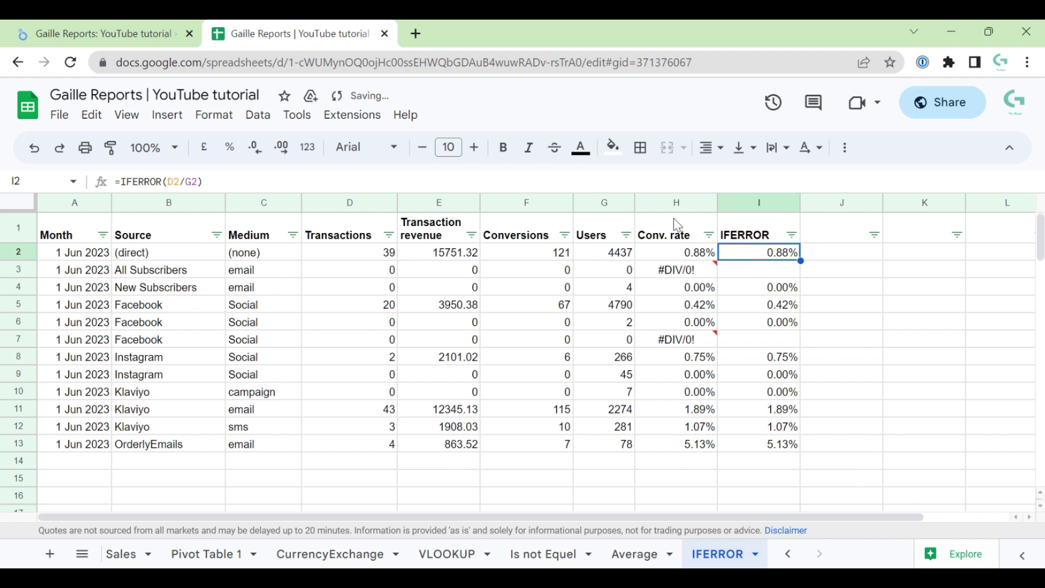
{"action": "left_click", "coordinate": [199, 180]}
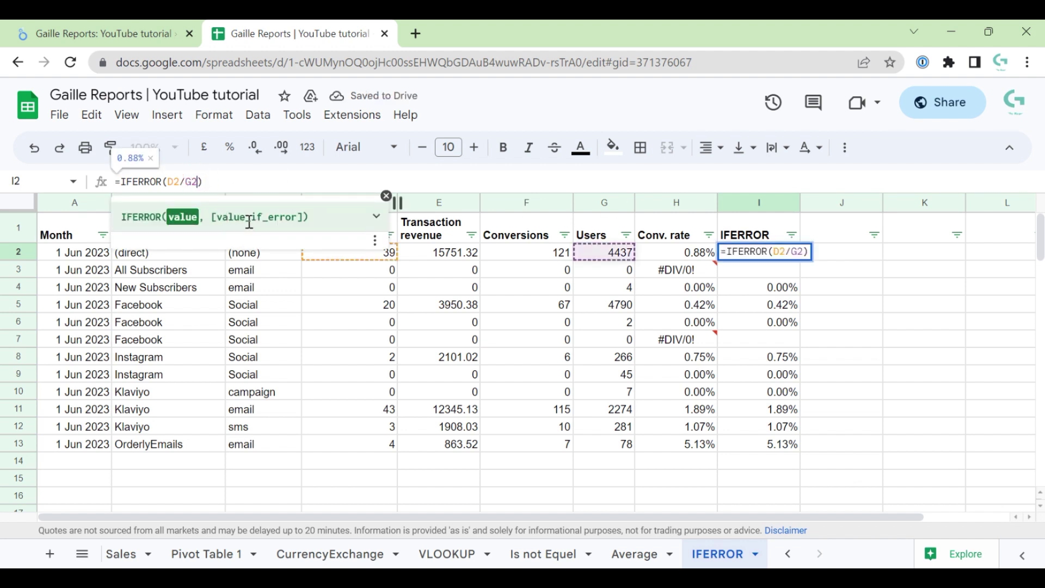
{"action": "left_click", "coordinate": [905, 288]}
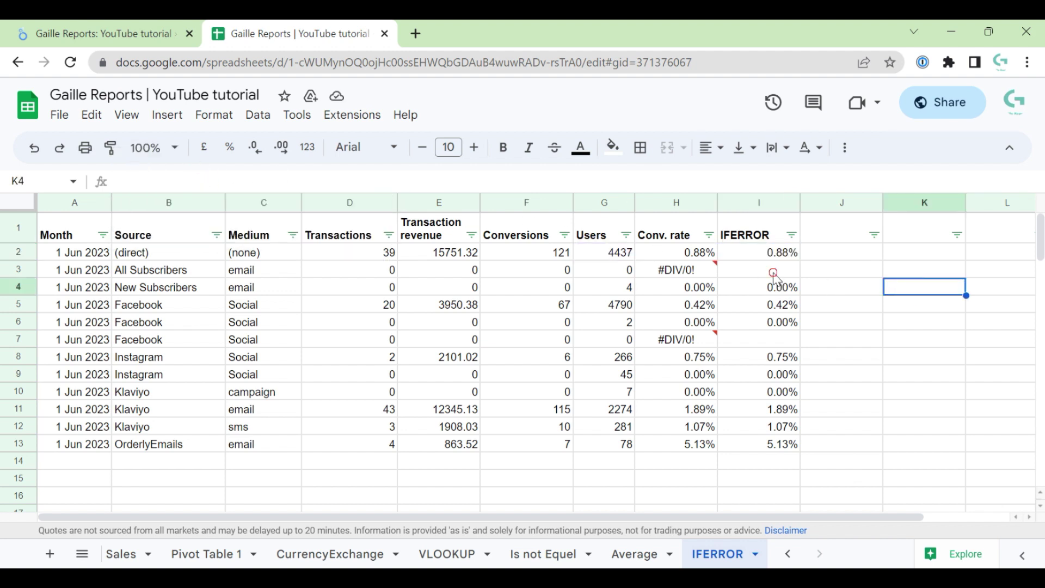
{"action": "left_click", "coordinate": [774, 275]}
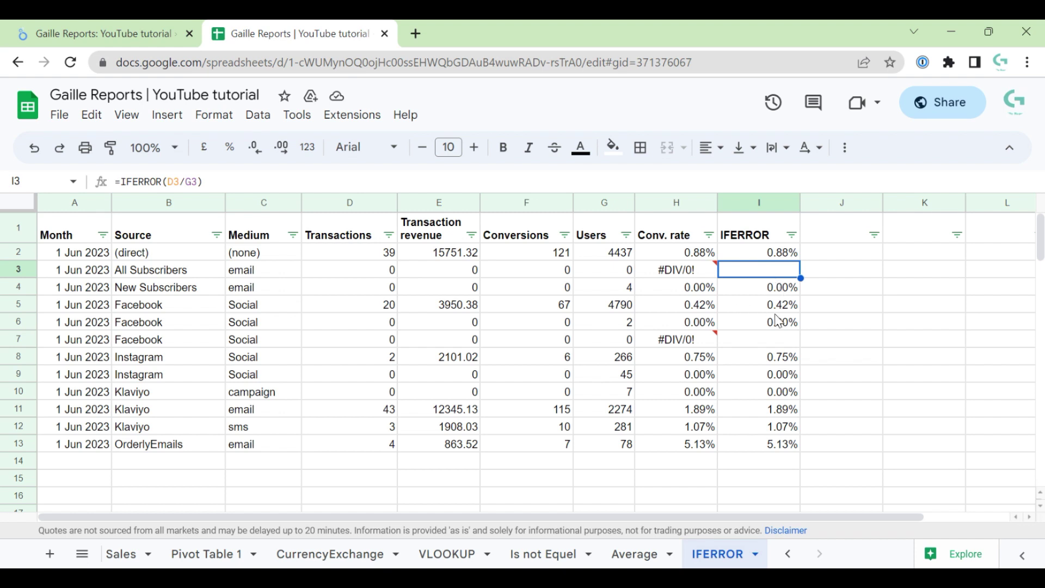
{"action": "left_click", "coordinate": [739, 250]}
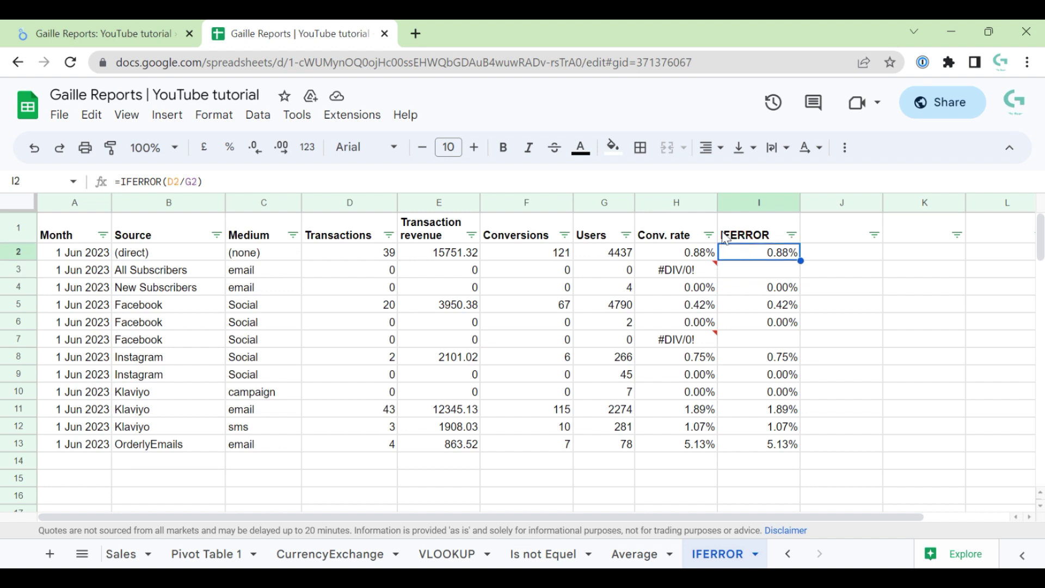
{"action": "left_click", "coordinate": [198, 181]}
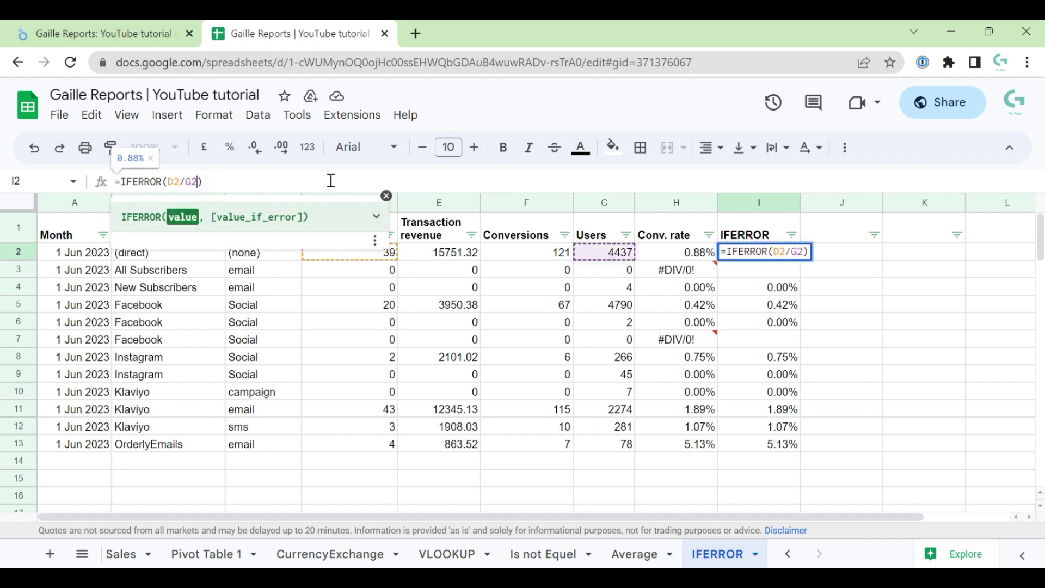
{"action": "type", "text": ",0"}
{"action": "key", "text": "Return"}
{"action": "key", "text": "Up"}
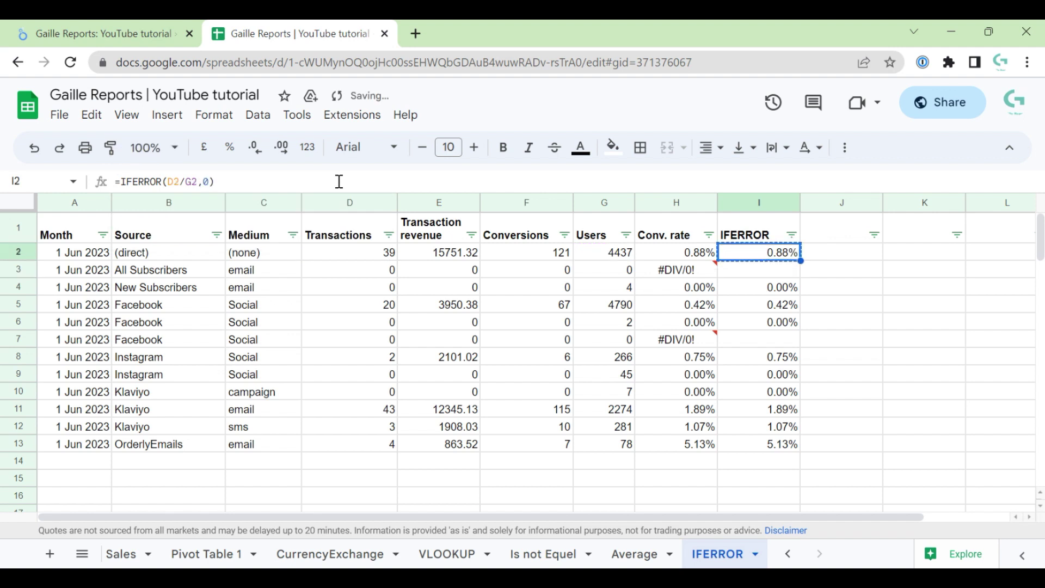
Paste the zero-fallback I2 formula into I3:I13 and confirm I3 shows 0.00%.
{"action": "key", "text": "ctrl+c"}
{"action": "key", "text": "Down"}
{"action": "key", "text": "shift+Down"}
{"action": "key", "text": "shift+Down"}
{"action": "key", "text": "shift+Down"}
{"action": "key", "text": "shift+Down"}
{"action": "key", "text": "shift+Down"}
{"action": "key", "text": "shift+Down"}
{"action": "key", "text": "shift+Down"}
{"action": "key", "text": "shift+Down"}
{"action": "key", "text": "shift+Down"}
{"action": "key", "text": "shift+Down"}
{"action": "key", "text": "shift+Down"}
{"action": "key", "text": "shift+Up"}
{"action": "key", "text": "ctrl+v"}
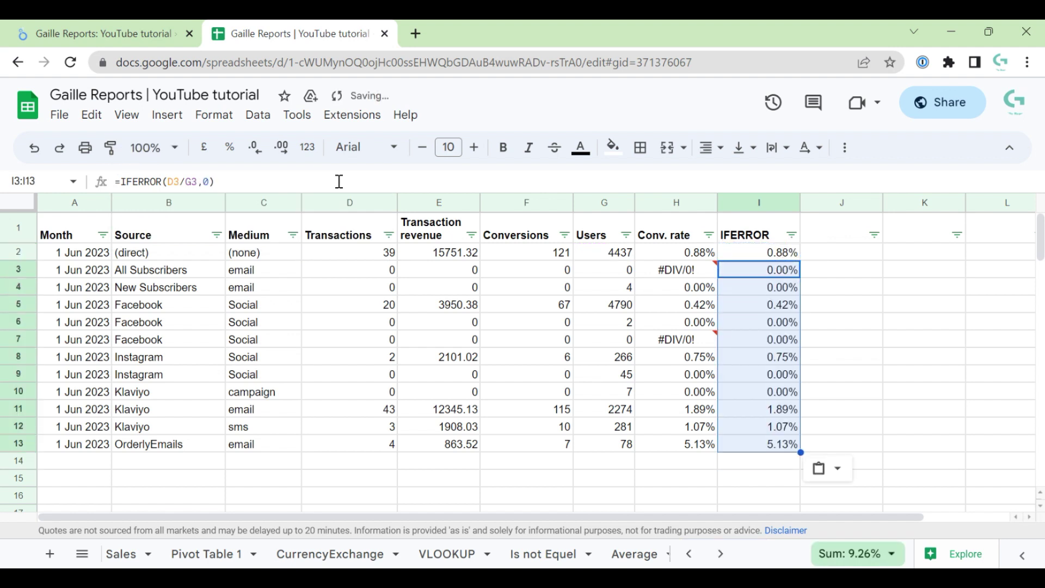
{"action": "left_click", "coordinate": [846, 300]}
{"action": "left_click", "coordinate": [778, 273]}
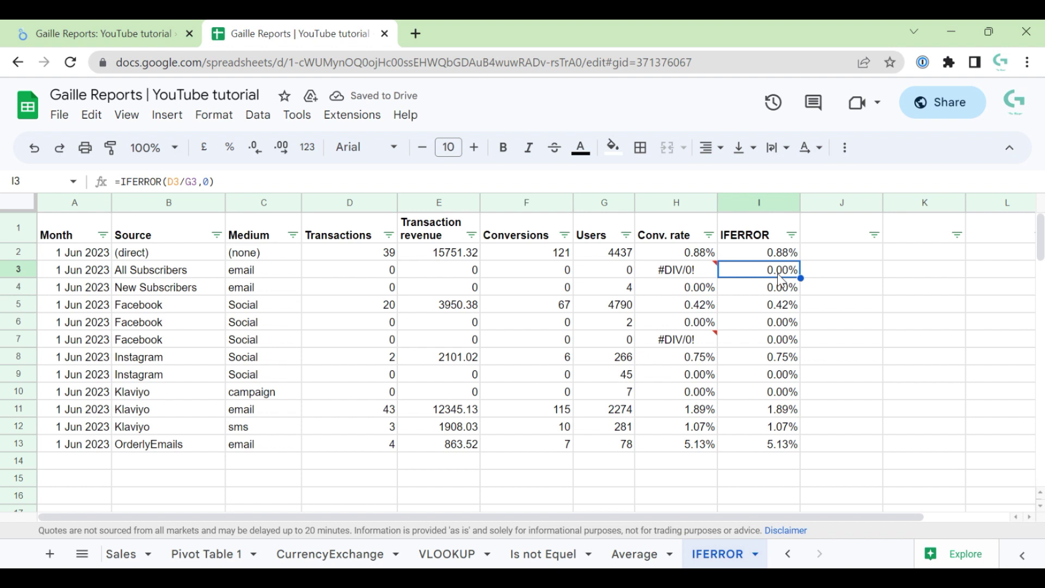
{"action": "left_click_drag", "start_coordinate": [750, 258], "coordinate": [757, 444]}
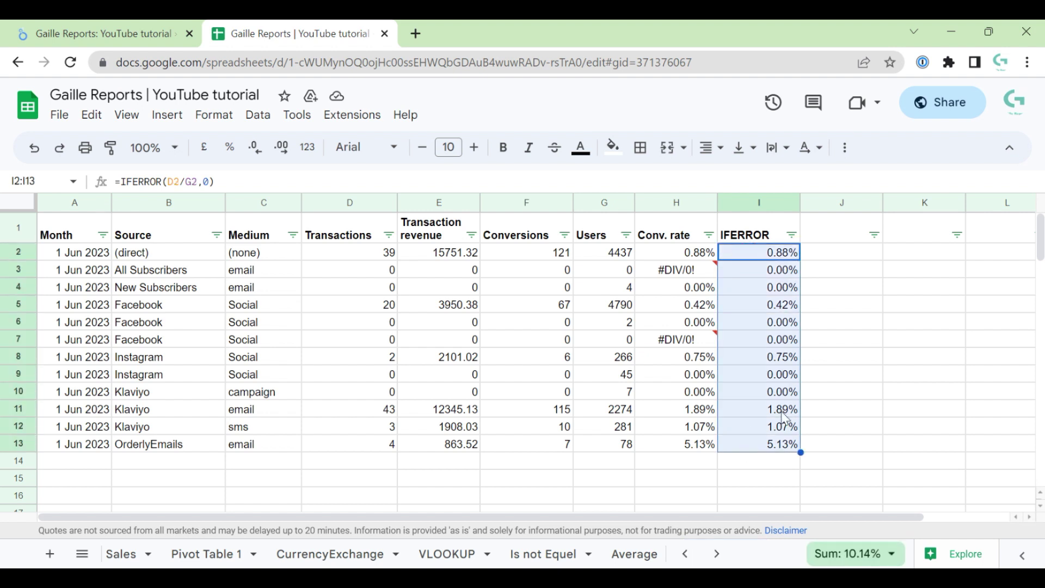
{"action": "left_click", "coordinate": [859, 314]}
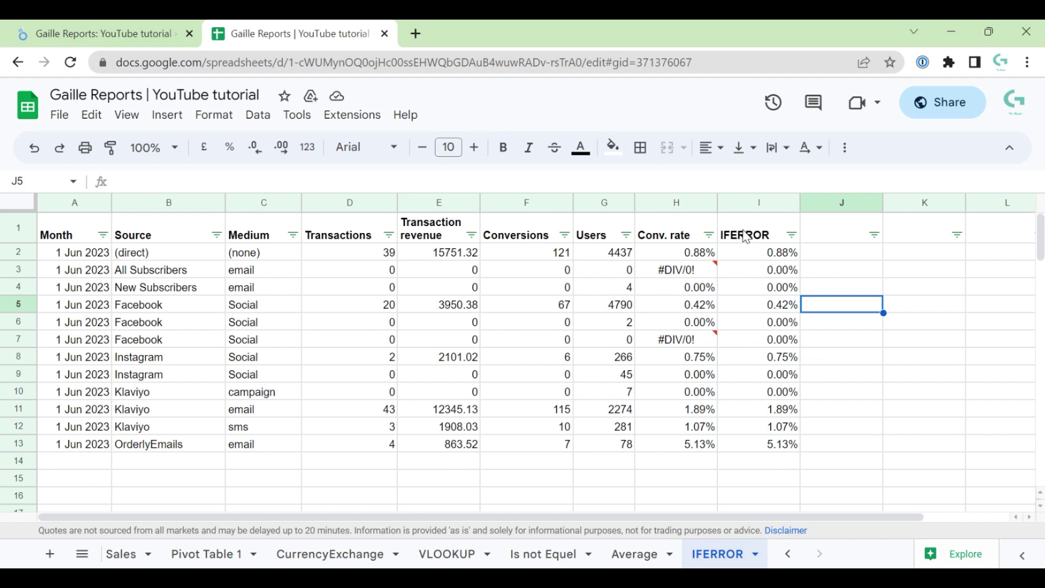
Inspect the #DIV/0! error message on the Conv. rate cell H3.
{"action": "mouse_move", "coordinate": [700, 269]}
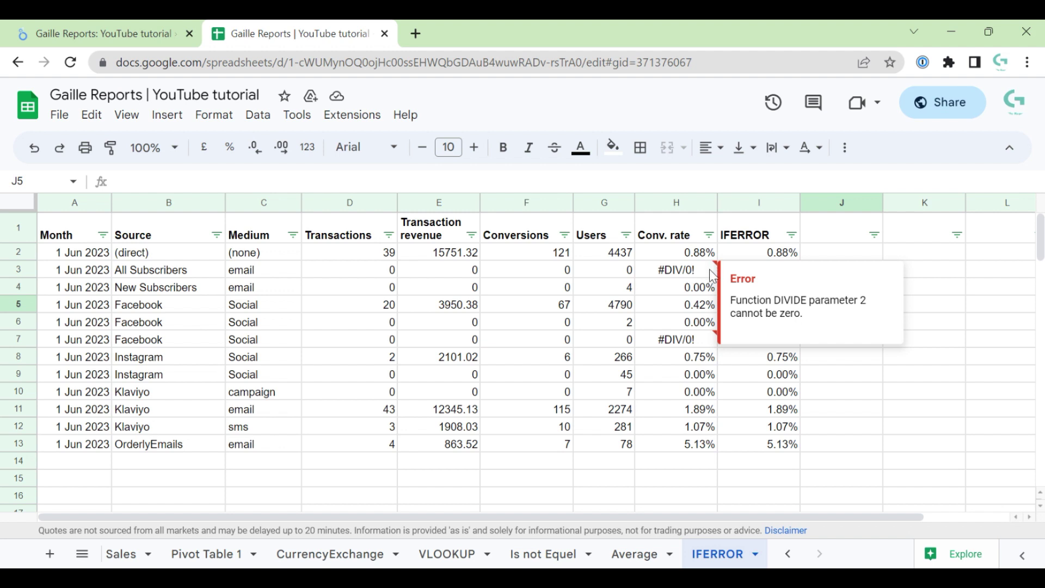
{"action": "left_click", "coordinate": [713, 275]}
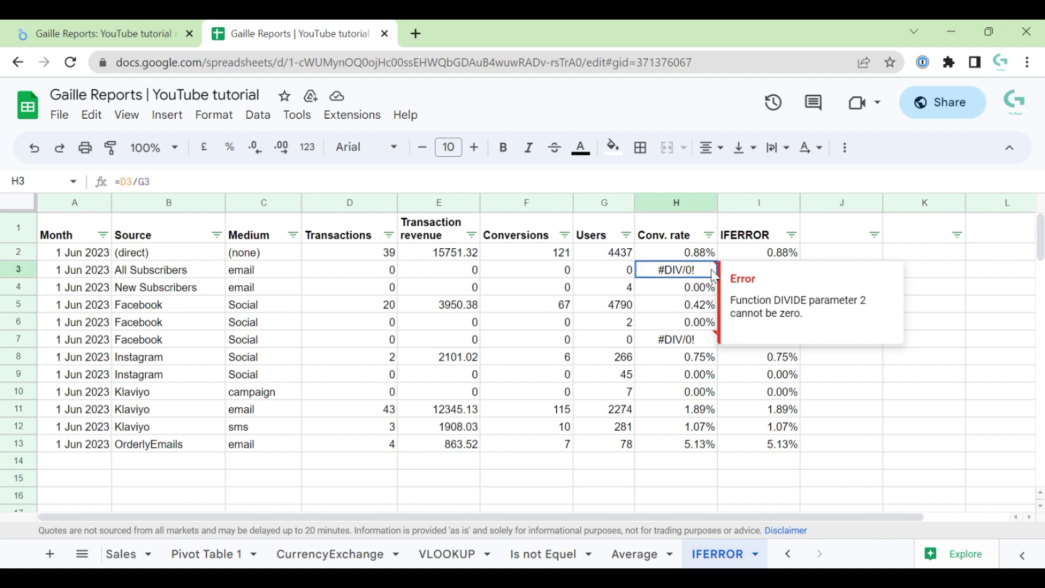
{"action": "left_click", "coordinate": [874, 234]}
{"action": "left_click", "coordinate": [941, 324]}
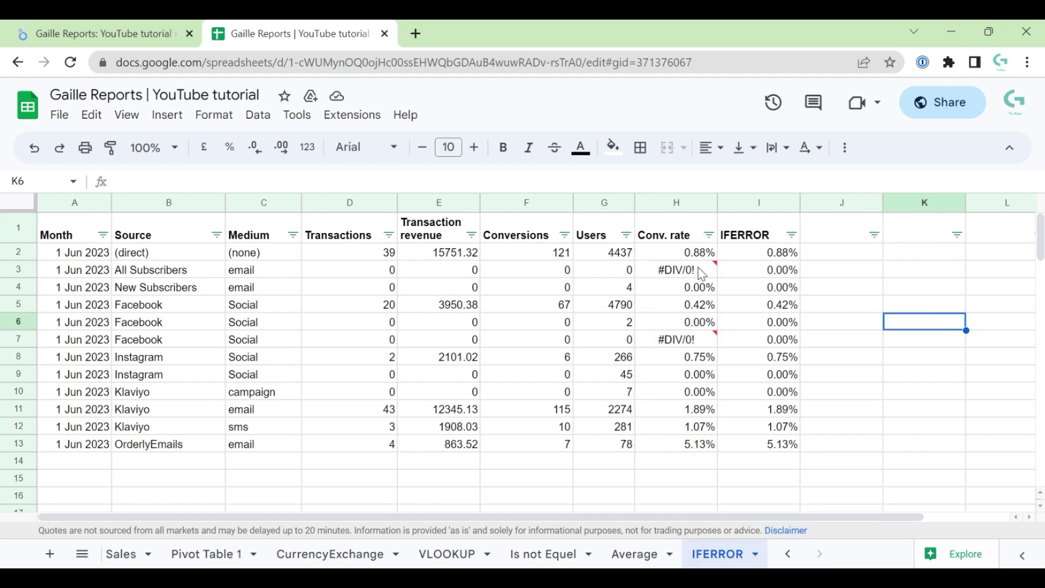
{"action": "mouse_move", "coordinate": [702, 269]}
{"action": "mouse_move", "coordinate": [663, 276]}
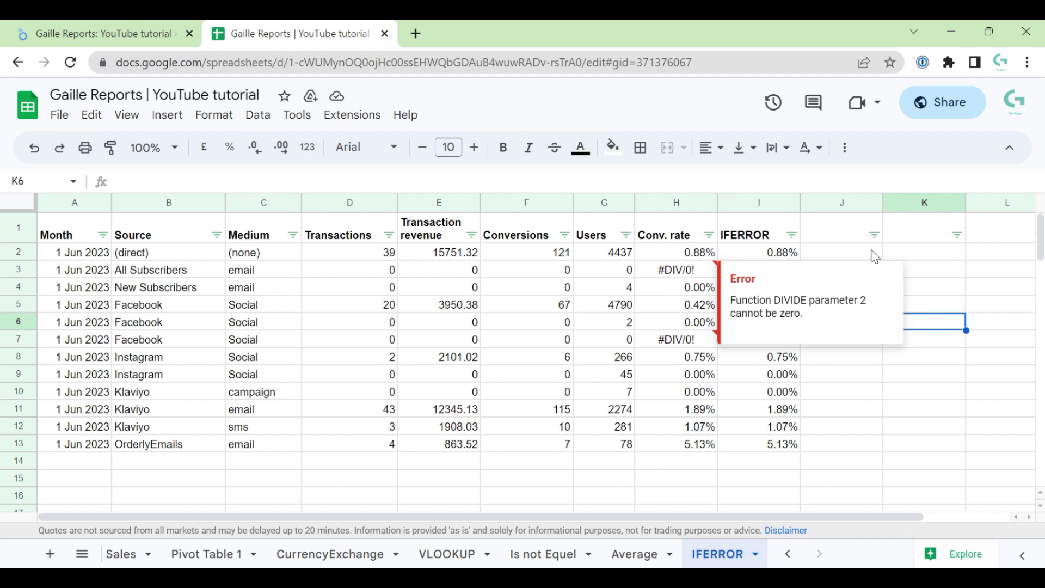
{"action": "left_click", "coordinate": [842, 253]}
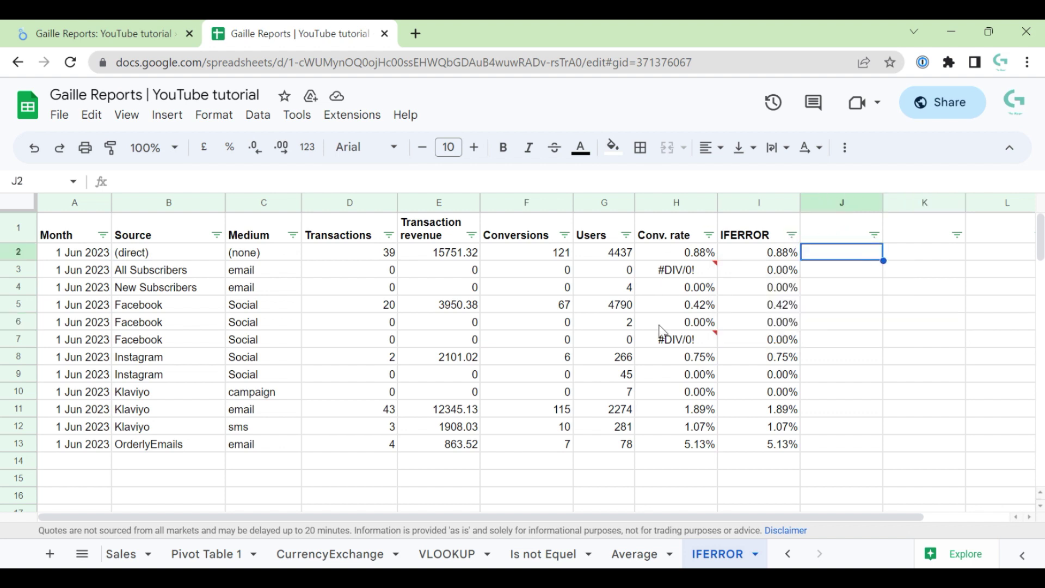
Review the IFERROR function in the I2 formula without changing it.
{"action": "left_click", "coordinate": [759, 241]}
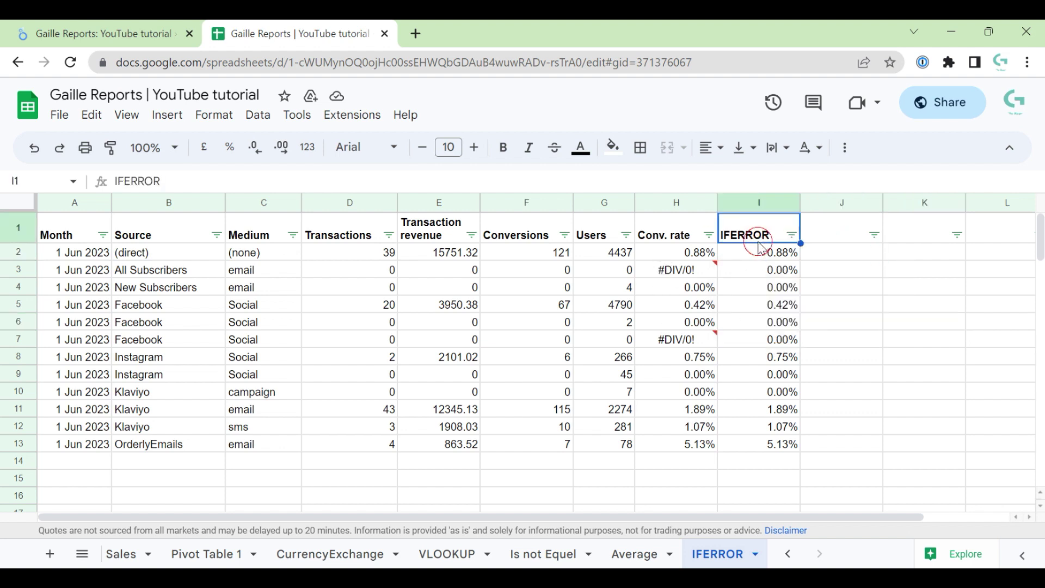
{"action": "left_click", "coordinate": [760, 257]}
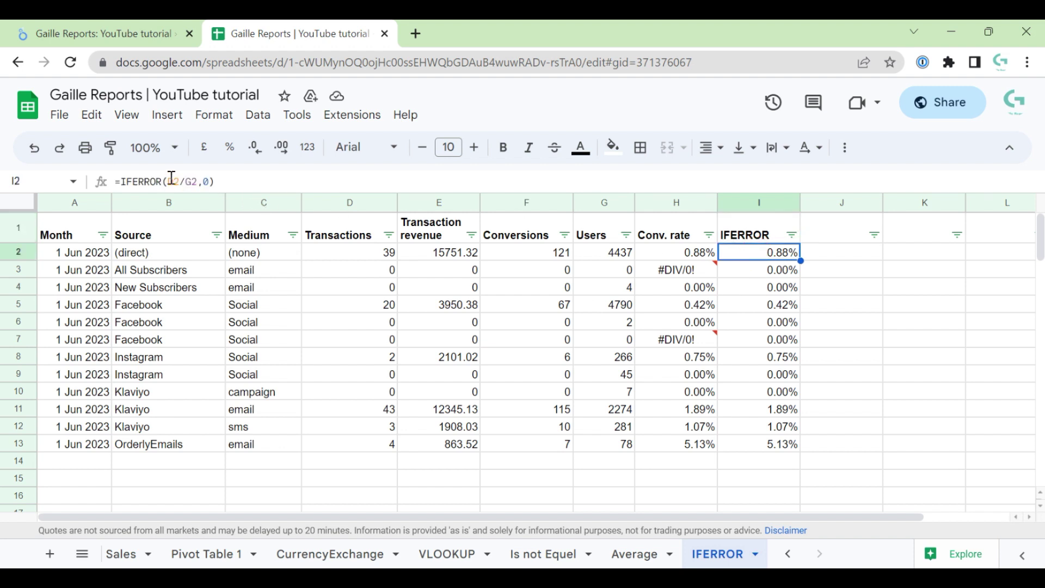
{"action": "double_click", "coordinate": [143, 181]}
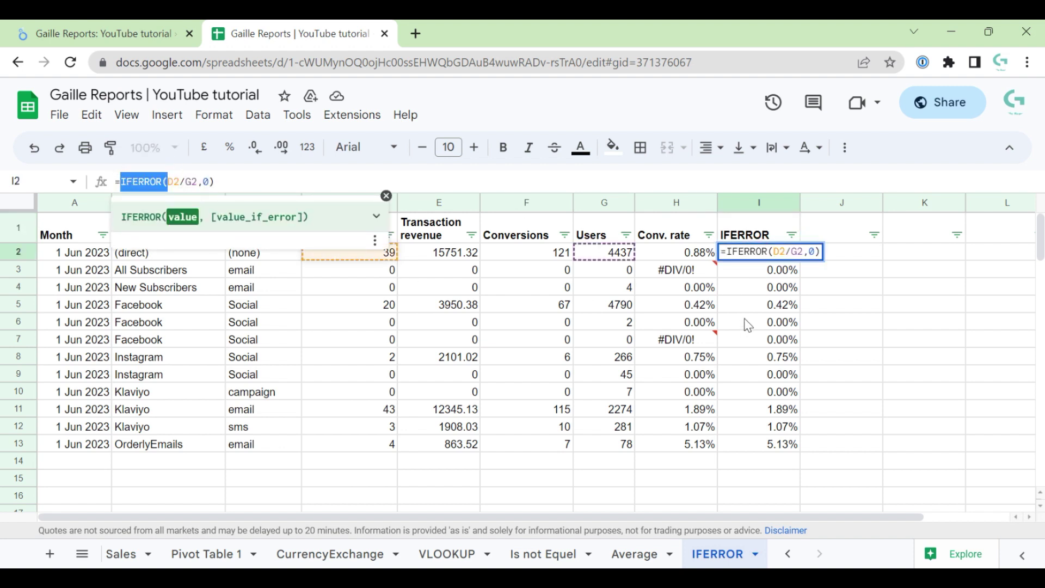
{"action": "key", "text": "Escape"}
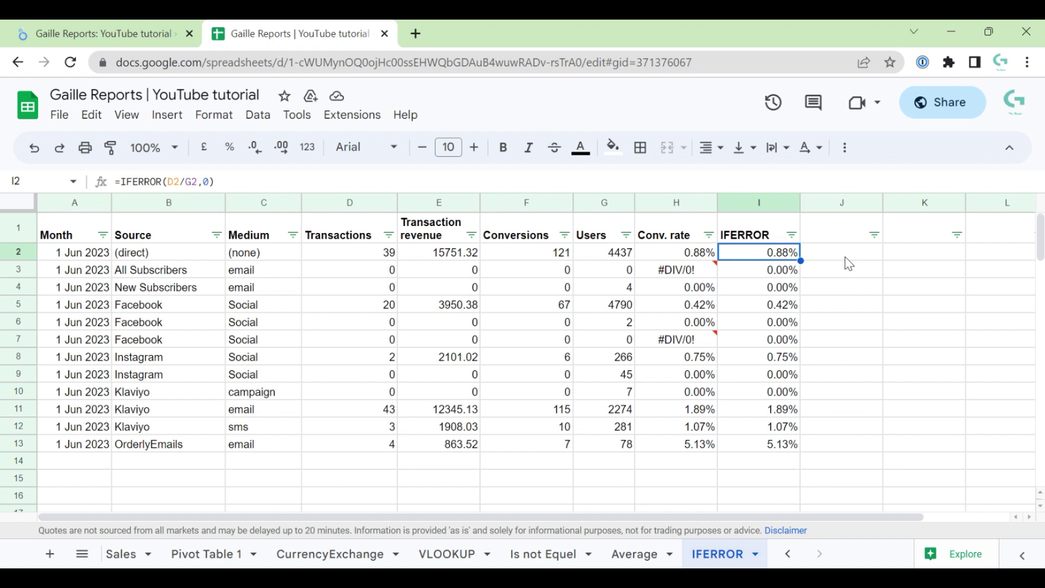
Head J1 'IF' and start, then cancel, an IF formula in J2.
{"action": "left_click", "coordinate": [845, 239]}
{"action": "type", "text": "IF"}
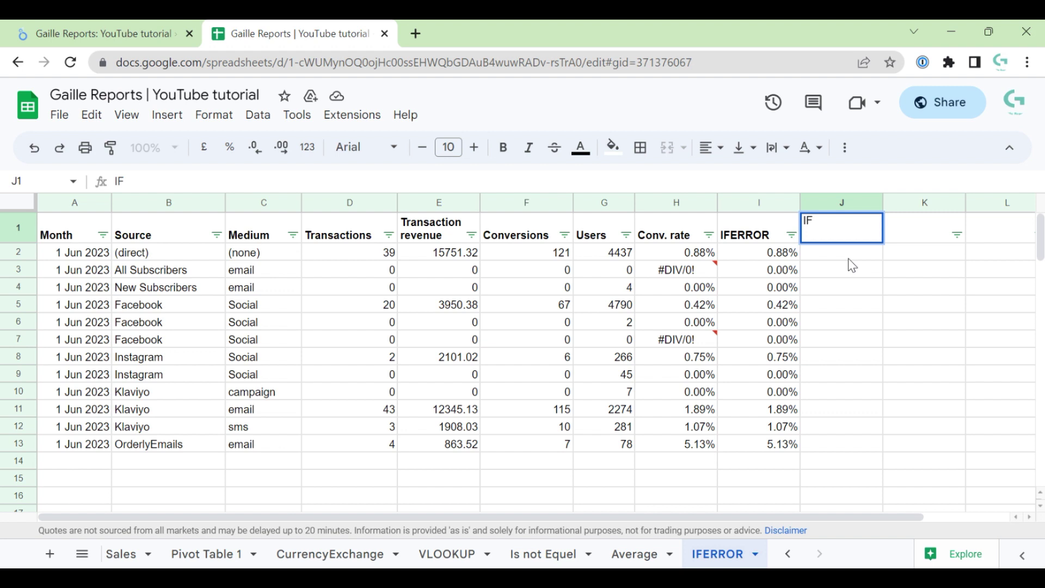
{"action": "key", "text": "Return"}
{"action": "key", "text": "Up"}
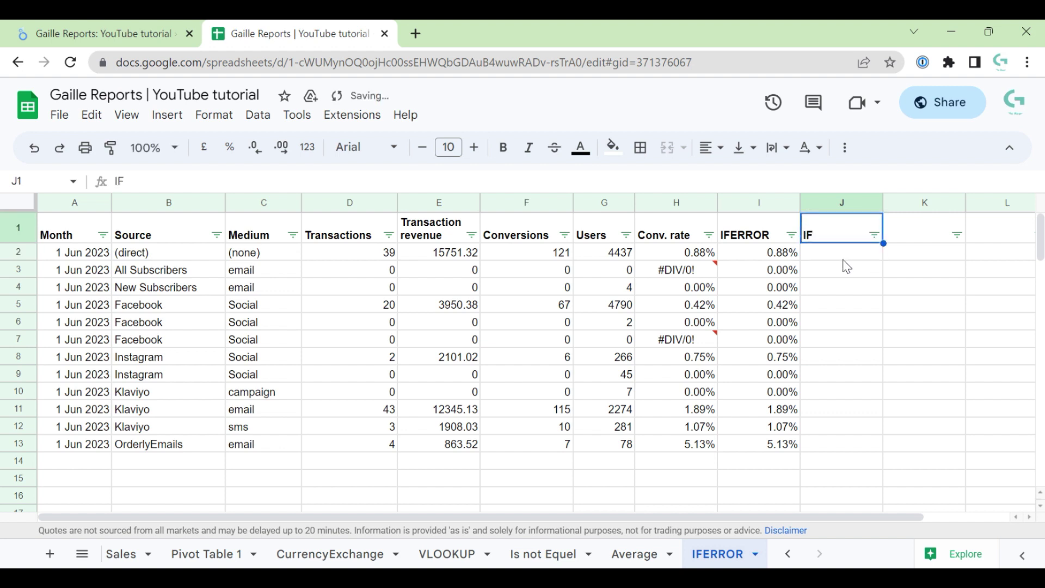
{"action": "left_click", "coordinate": [844, 260]}
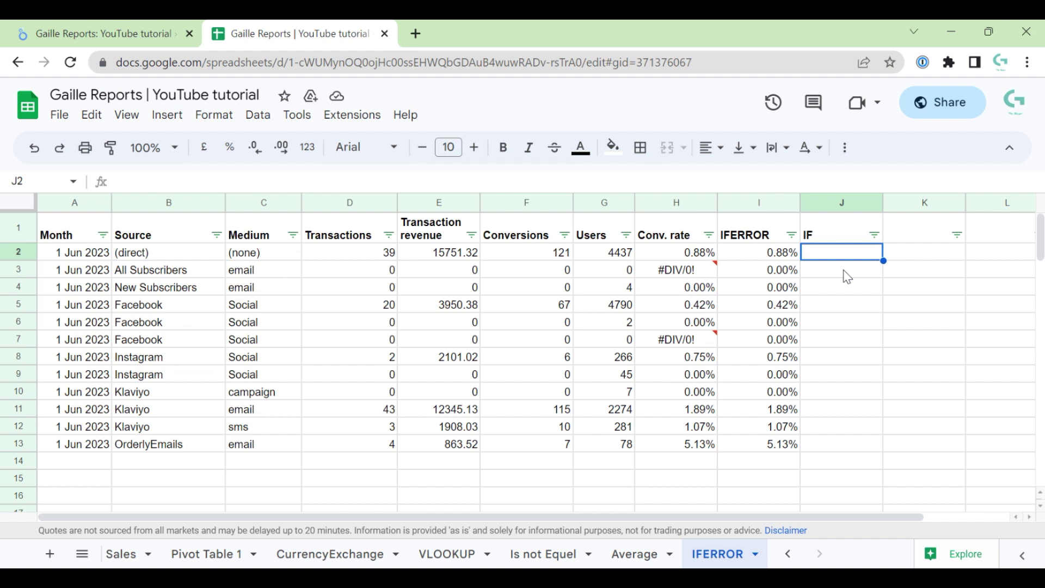
{"action": "type", "text": "=if("}
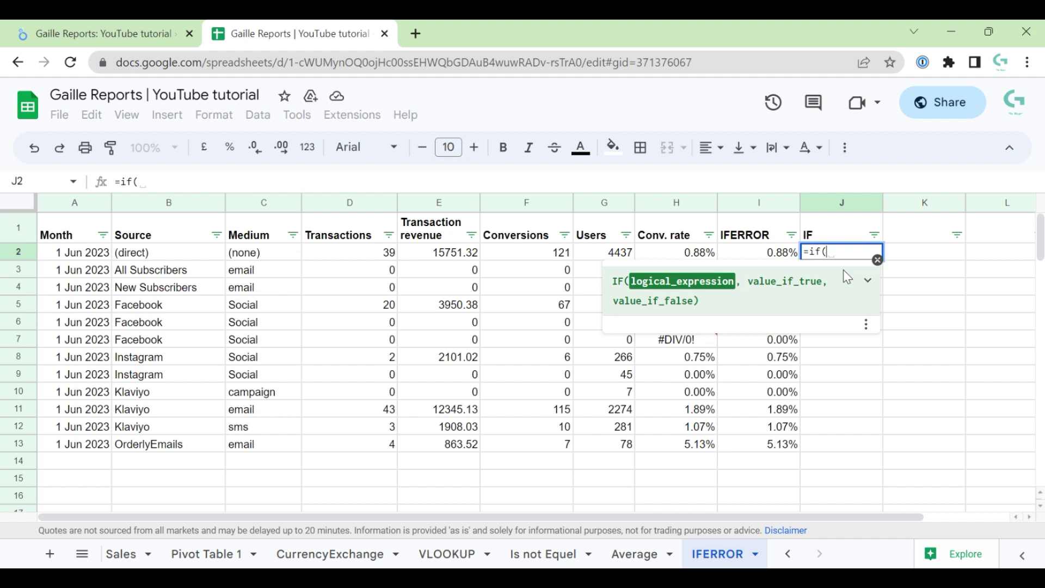
{"action": "key", "text": "Escape"}
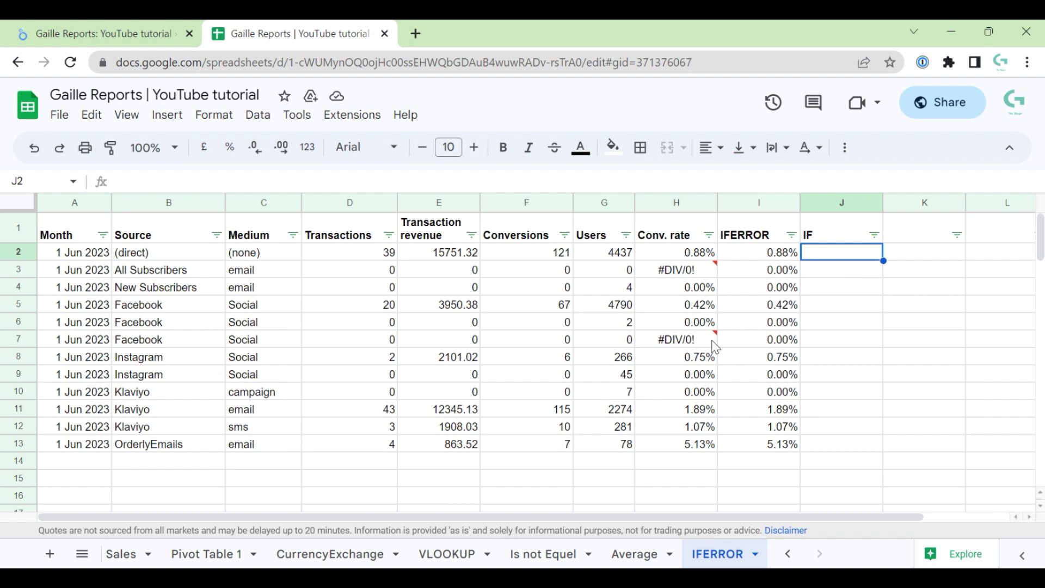
Enter =IF(G2=0,0,D2/G2) in J2.
{"action": "left_click", "coordinate": [629, 274]}
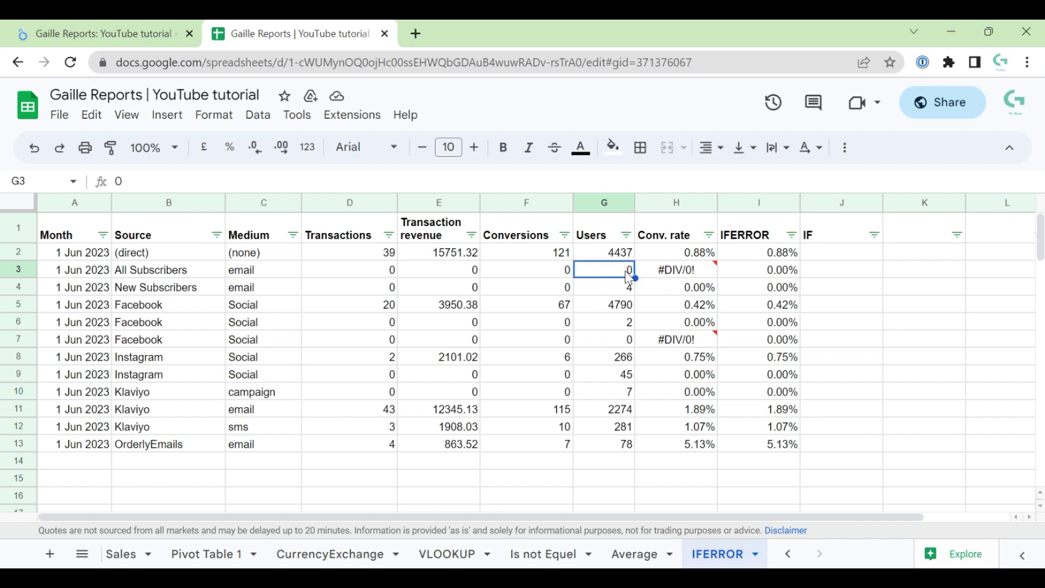
{"action": "left_click", "coordinate": [828, 251]}
{"action": "type", "text": "=IF"}
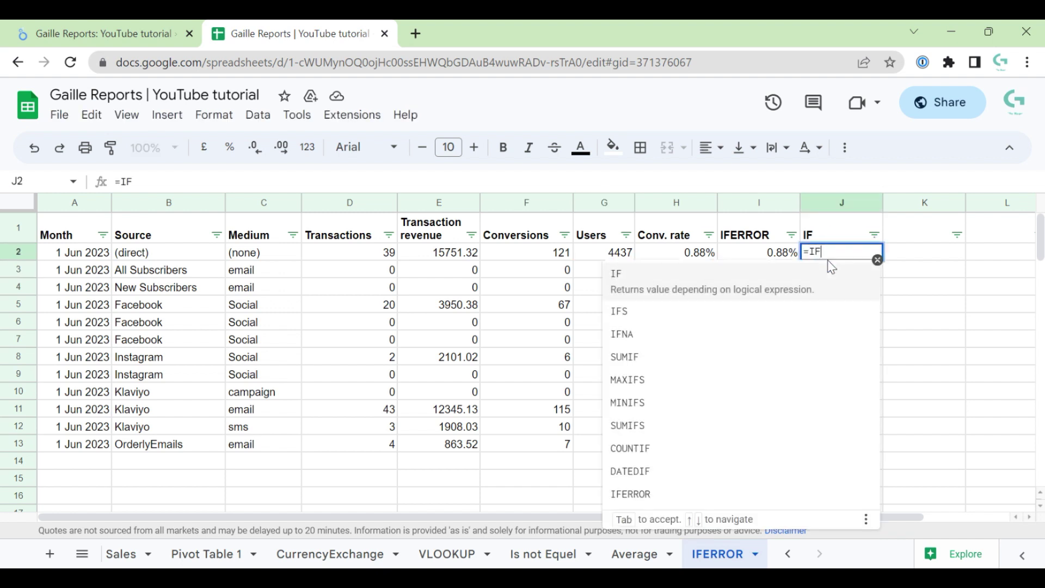
{"action": "type", "text": "("}
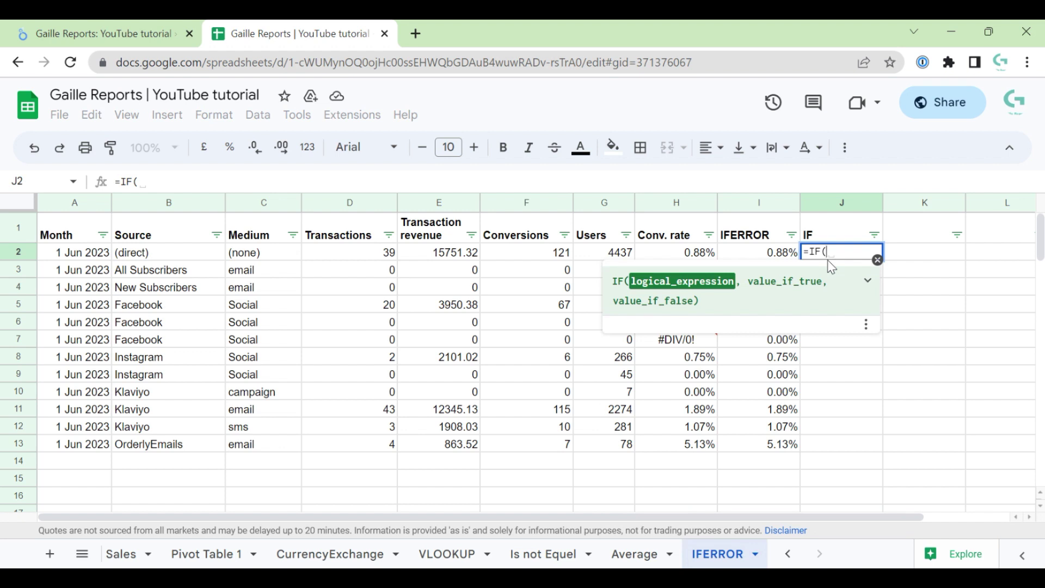
{"action": "type", "text": "G2=0,"}
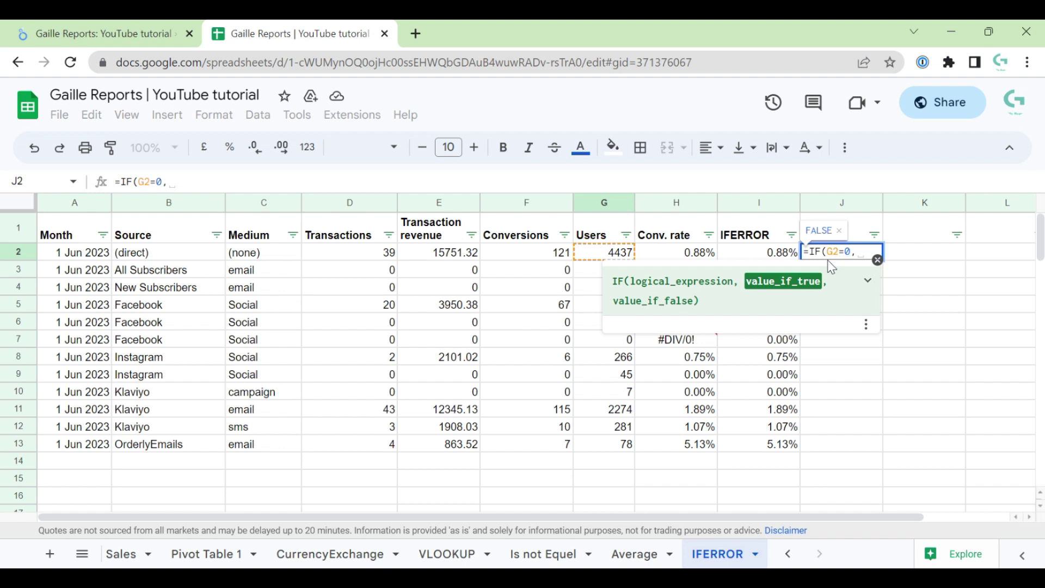
{"action": "type", "text": "0,"}
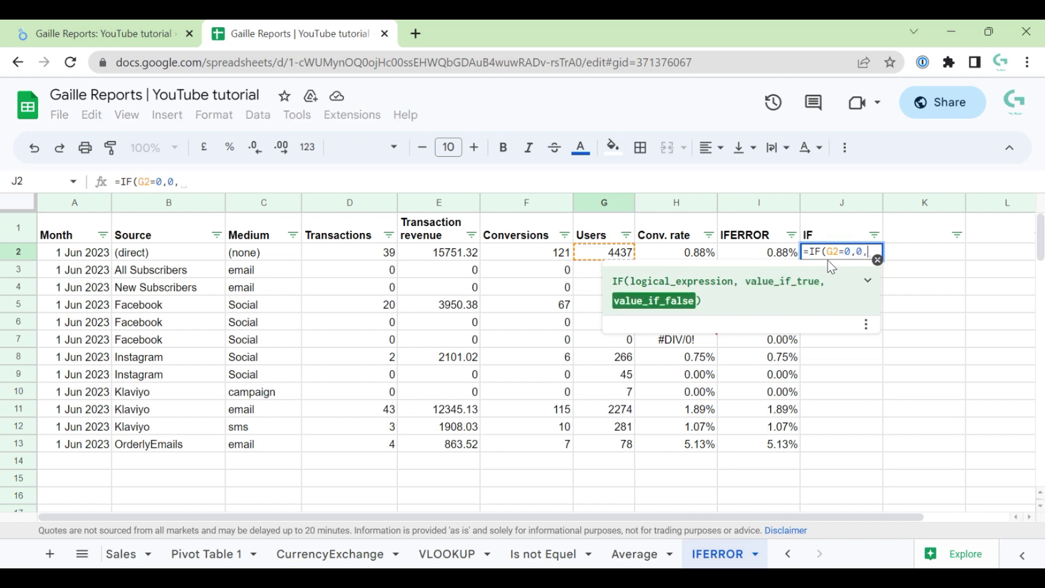
{"action": "key", "text": "Left"}
{"action": "key", "text": "Left"}
{"action": "key", "text": "Left"}
{"action": "key", "text": "Left"}
{"action": "key", "text": "Left"}
{"action": "key", "text": "Left"}
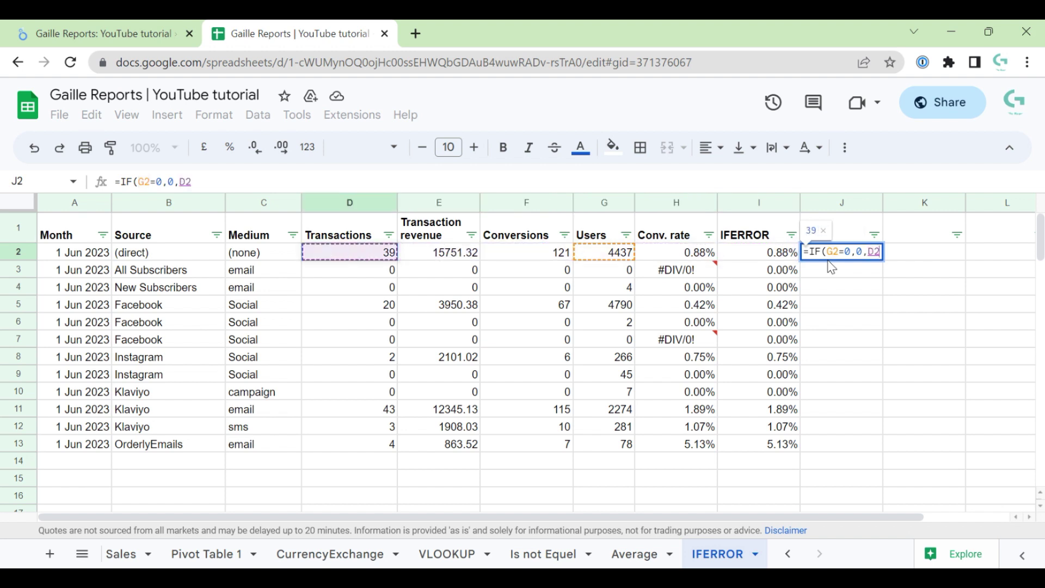
{"action": "type", "text": "/"}
{"action": "key", "text": "Left"}
{"action": "key", "text": "Left"}
{"action": "key", "text": "Left"}
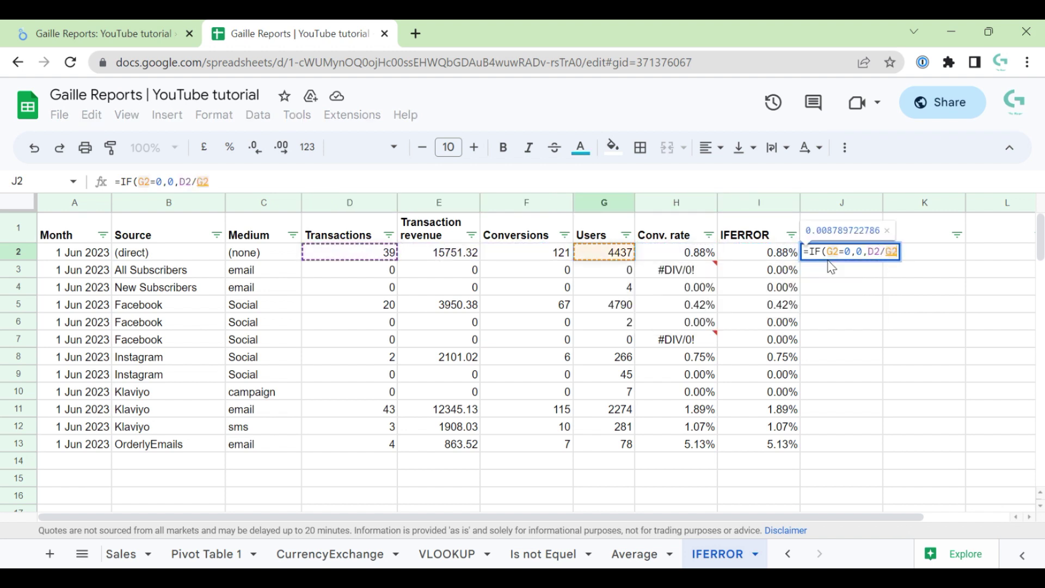
{"action": "key", "text": "Return"}
Copy the IF formula from J2 down through J13.
{"action": "left_click", "coordinate": [830, 261]}
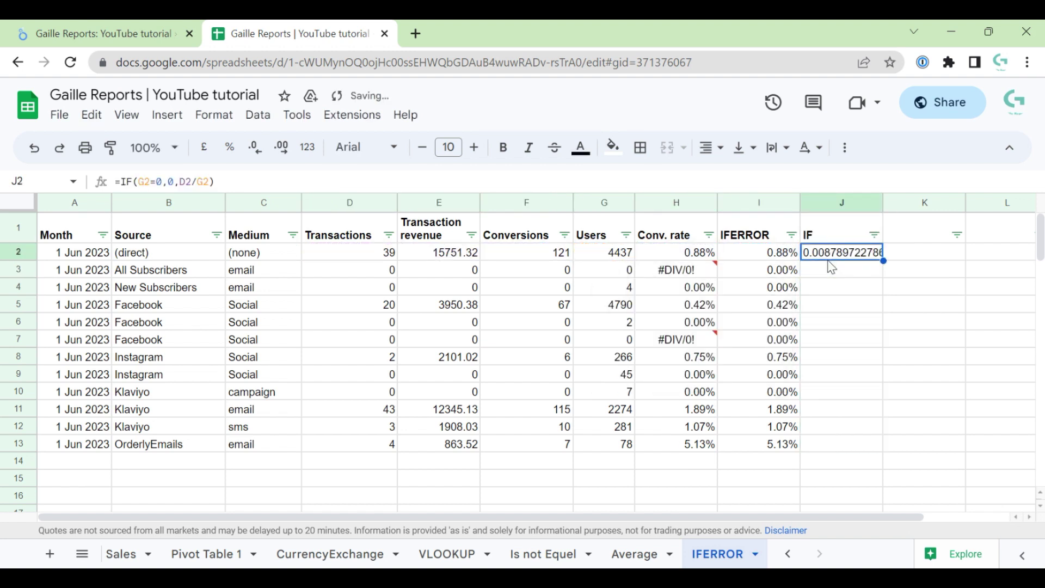
{"action": "key", "text": "ctrl+c"}
{"action": "left_click", "coordinate": [839, 443], "text": "shift"}
{"action": "key", "text": "ctrl+v"}
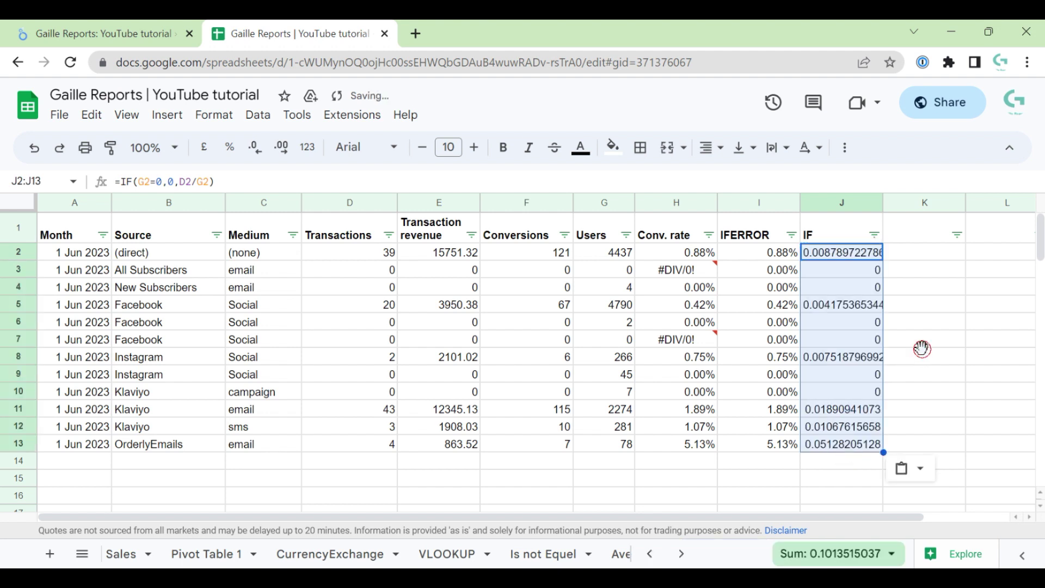
Format the IF column J as percentages and narrow it to fit.
{"action": "left_click", "coordinate": [921, 349]}
{"action": "left_click", "coordinate": [832, 205]}
{"action": "left_click", "coordinate": [229, 147]}
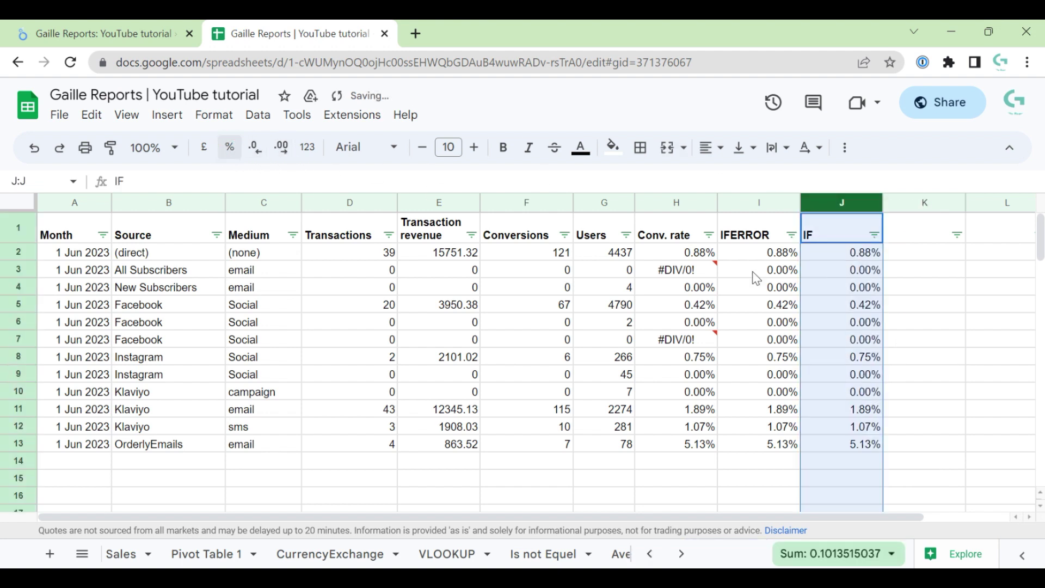
{"action": "left_click", "coordinate": [979, 287]}
{"action": "left_click_drag", "start_coordinate": [841, 253], "coordinate": [844, 443]}
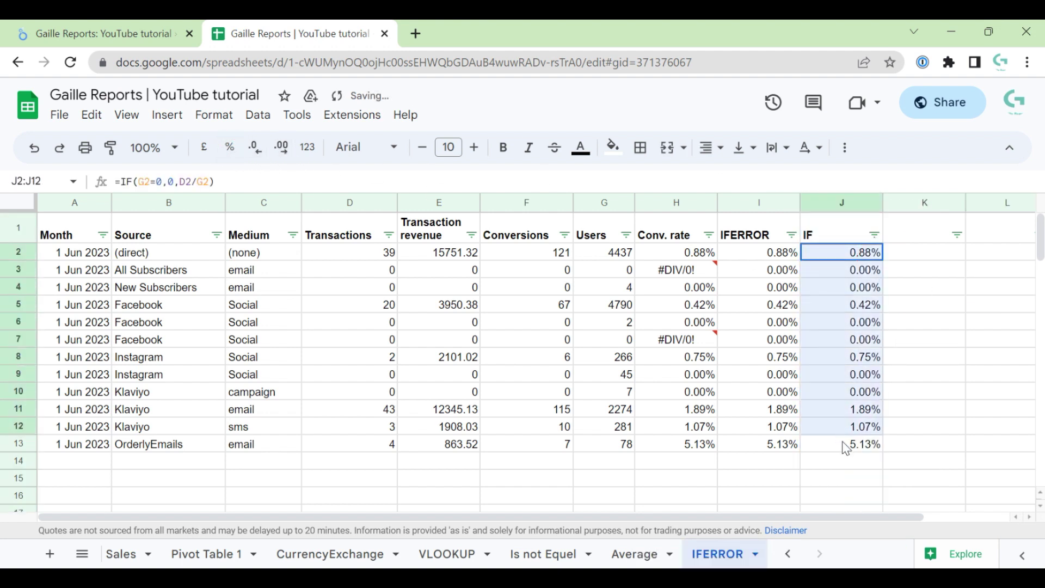
{"action": "left_click", "coordinate": [973, 401]}
{"action": "left_click", "coordinate": [807, 234]}
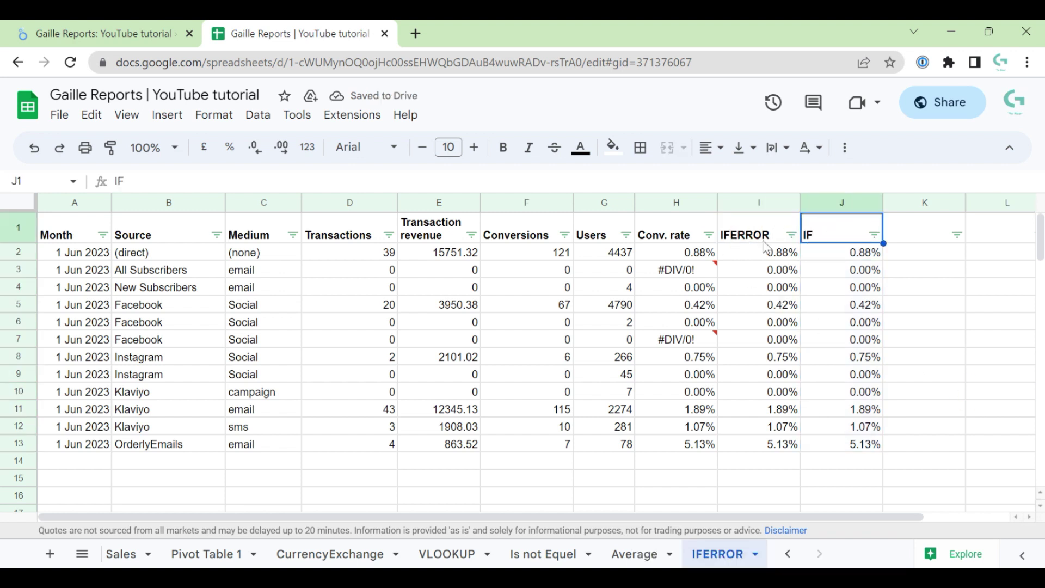
{"action": "left_click", "coordinate": [843, 252]}
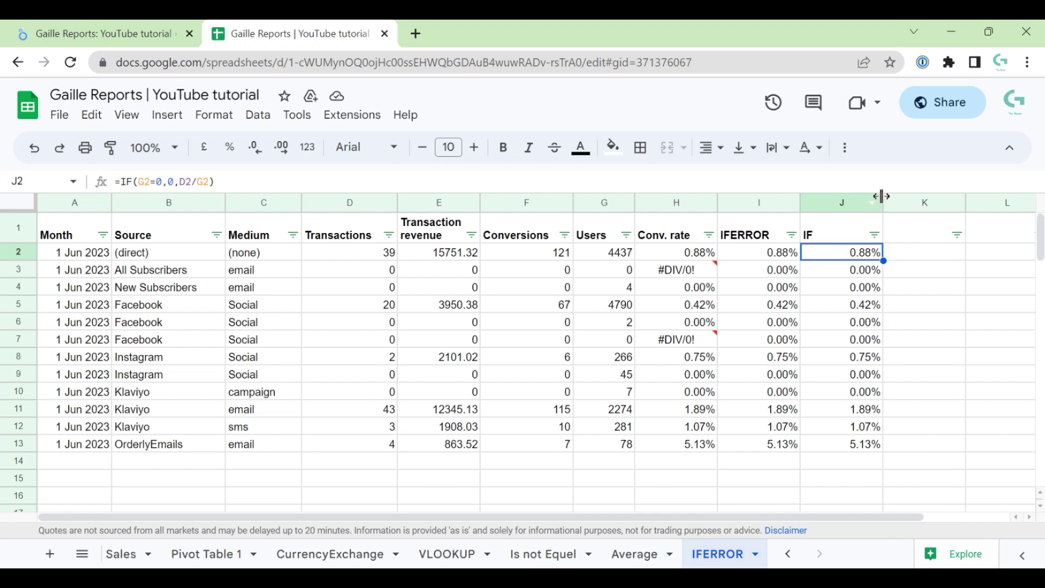
{"action": "left_click_drag", "start_coordinate": [882, 203], "coordinate": [846, 203]}
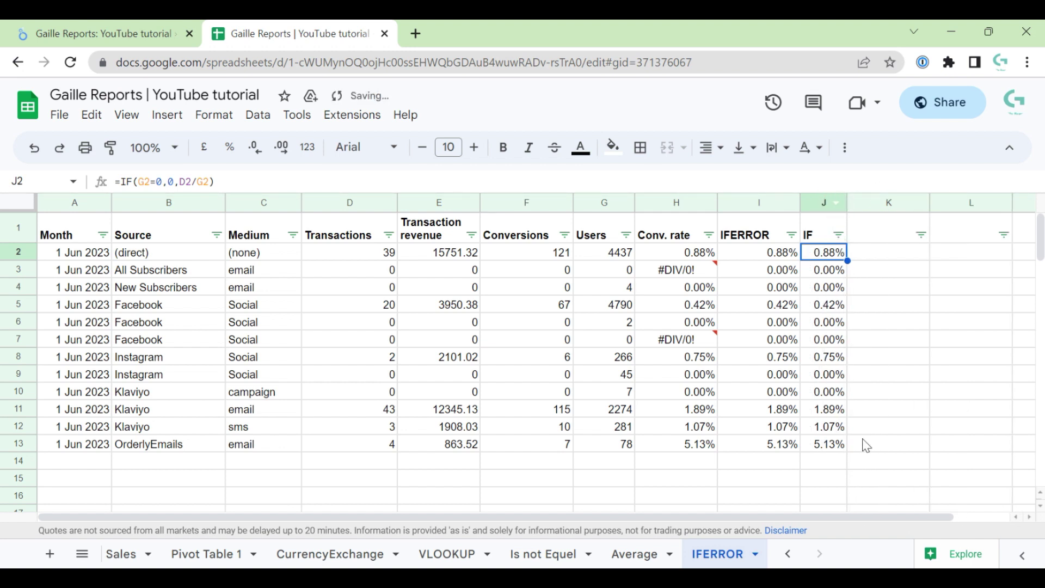
Extend the IFERROR formula from I13 into I14 and I15.
{"action": "left_click", "coordinate": [824, 445]}
{"action": "key", "text": "ctrl+c"}
{"action": "left_click", "coordinate": [823, 460]}
{"action": "key", "text": "ctrl+v"}
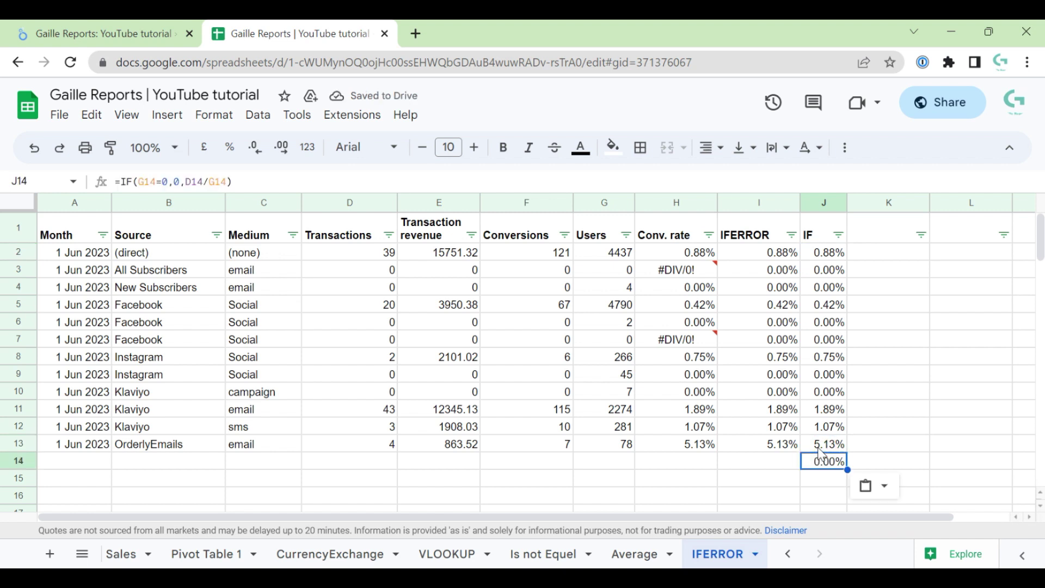
{"action": "key", "text": "ctrl+c"}
{"action": "key", "text": "Delete"}
{"action": "left_click", "coordinate": [885, 305]}
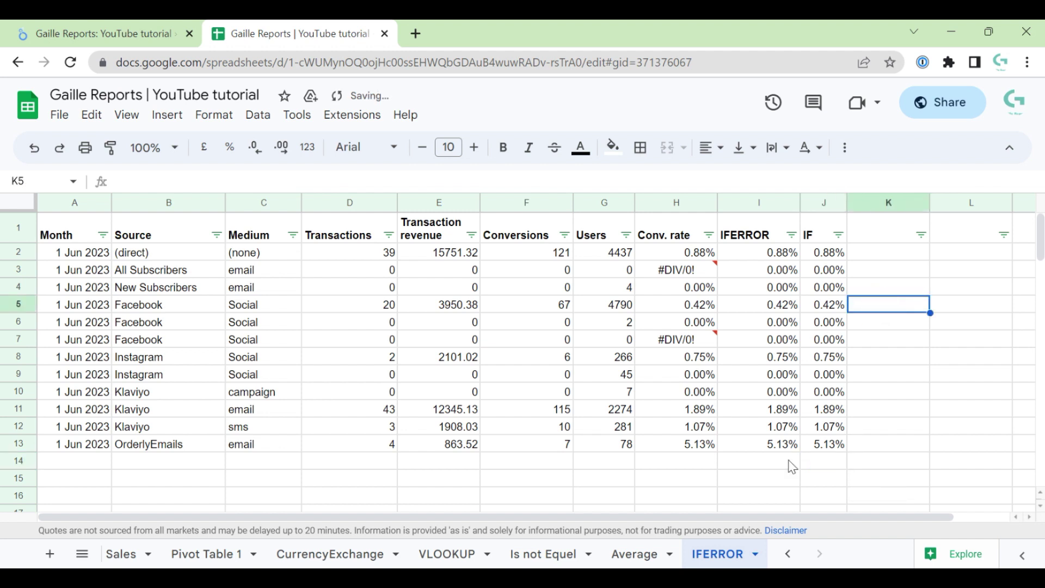
{"action": "left_click", "coordinate": [776, 447]}
{"action": "left_click", "coordinate": [768, 464]}
{"action": "key", "text": "ctrl+v"}
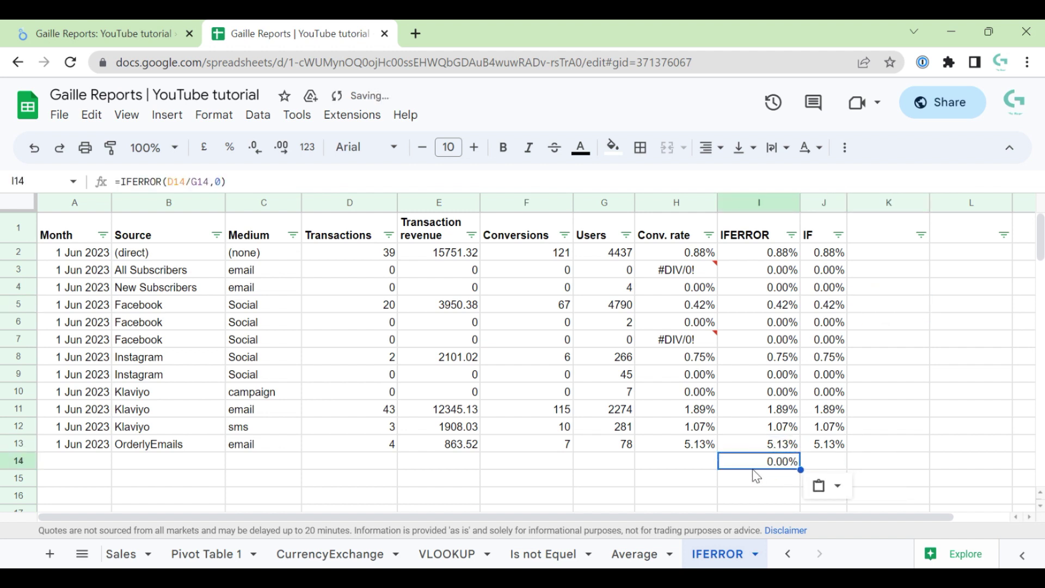
{"action": "left_click", "coordinate": [774, 479]}
{"action": "key", "text": "ctrl+v"}
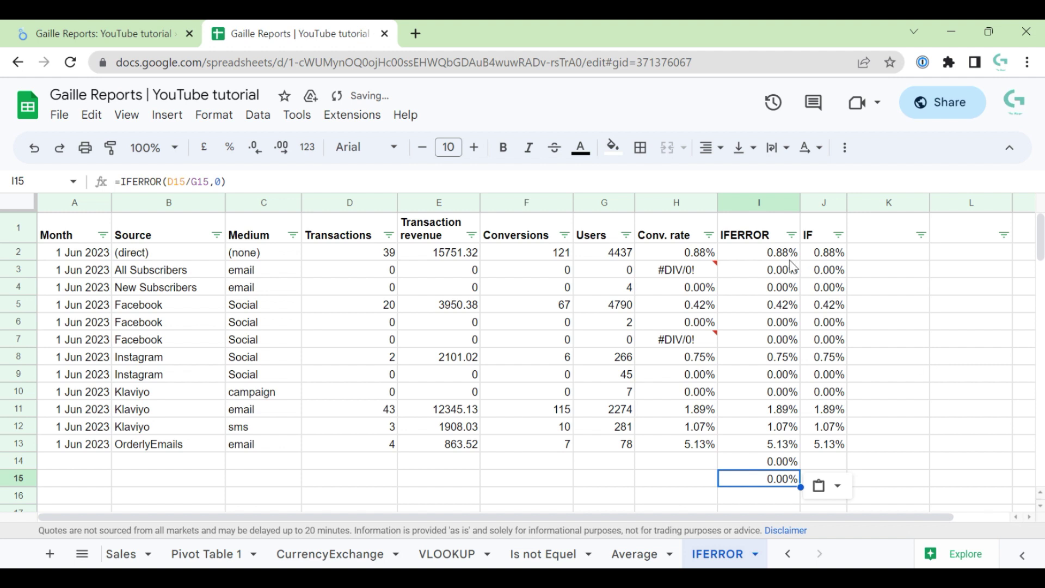
Copy the IF formula from J13 into J14 and J15.
{"action": "key", "text": "Up"}
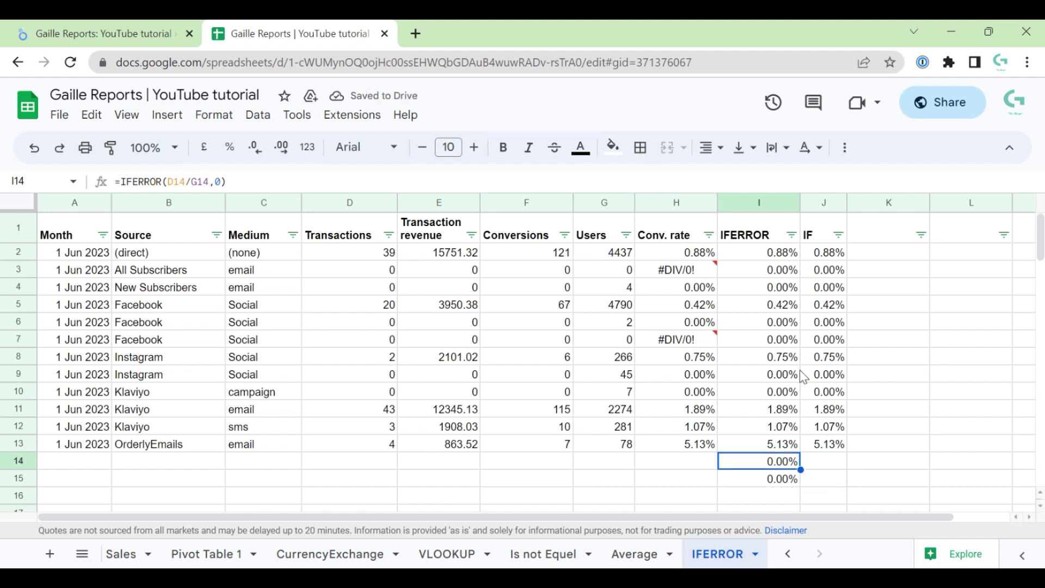
{"action": "key", "text": "Up"}
{"action": "key", "text": "Right"}
{"action": "key", "text": "ctrl+c"}
{"action": "key", "text": "Down"}
{"action": "key", "text": "ctrl+v"}
{"action": "key", "text": "Down"}
{"action": "key", "text": "ctrl+v"}
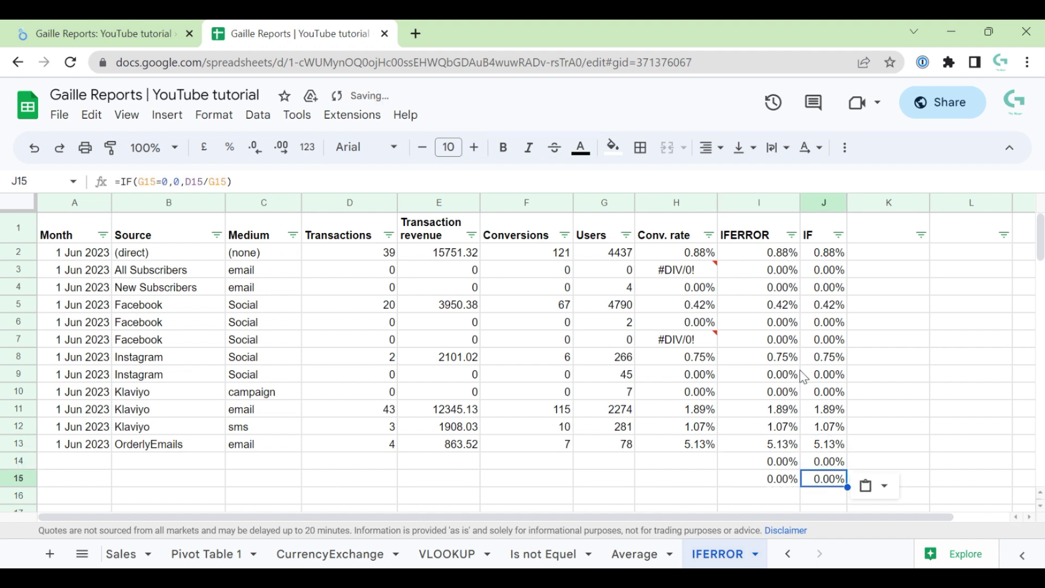
Type the heading 'IF and IFERROR' in K1.
{"action": "left_click", "coordinate": [872, 223]}
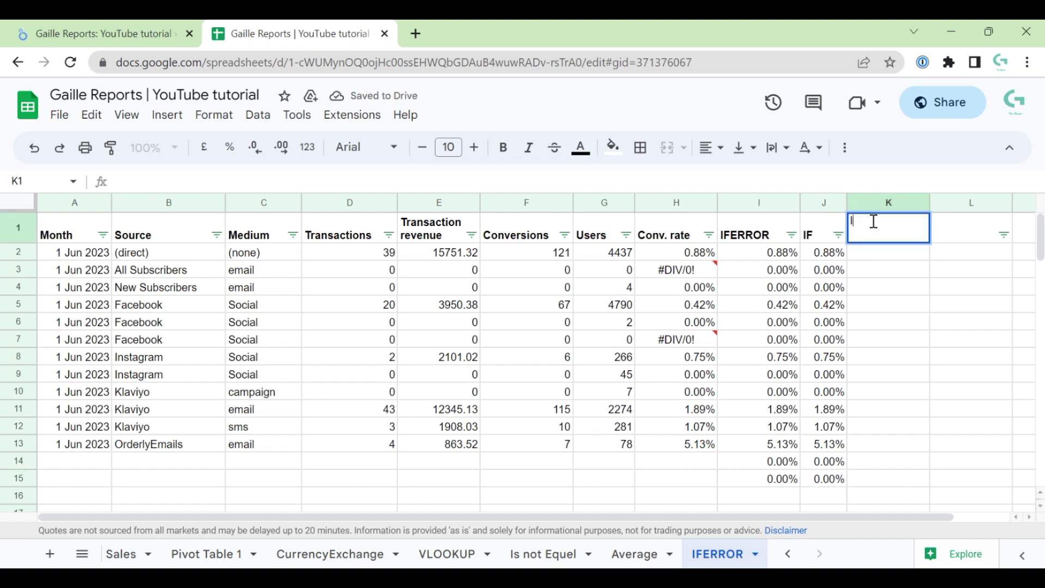
{"action": "type", "text": "IF and IFERROR"}
{"action": "key", "text": "Return"}
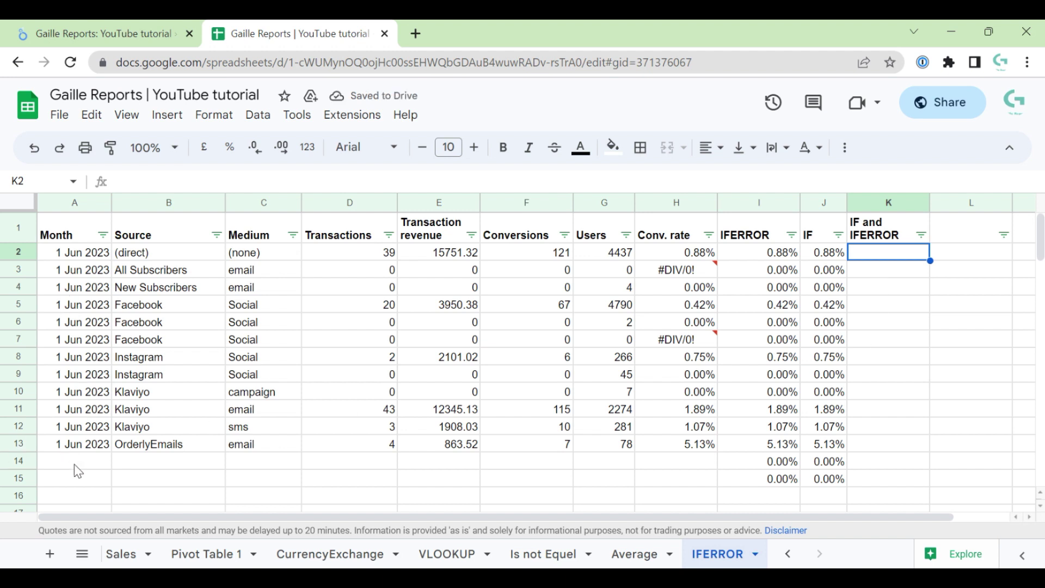
Highlight the empty rows 14 to 16 across columns A to H.
{"action": "left_click", "coordinate": [74, 445]}
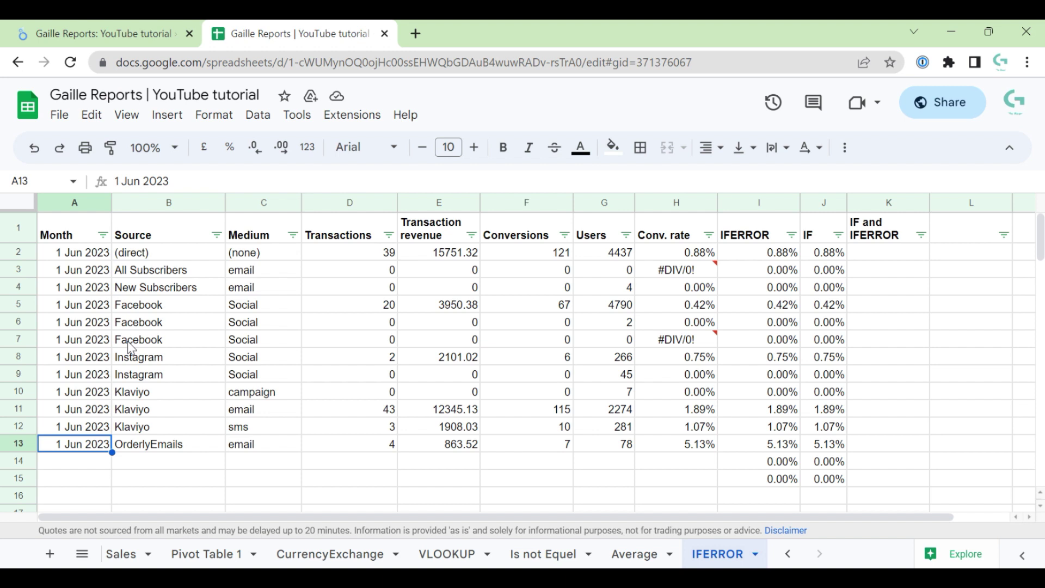
{"action": "left_click", "coordinate": [755, 464]}
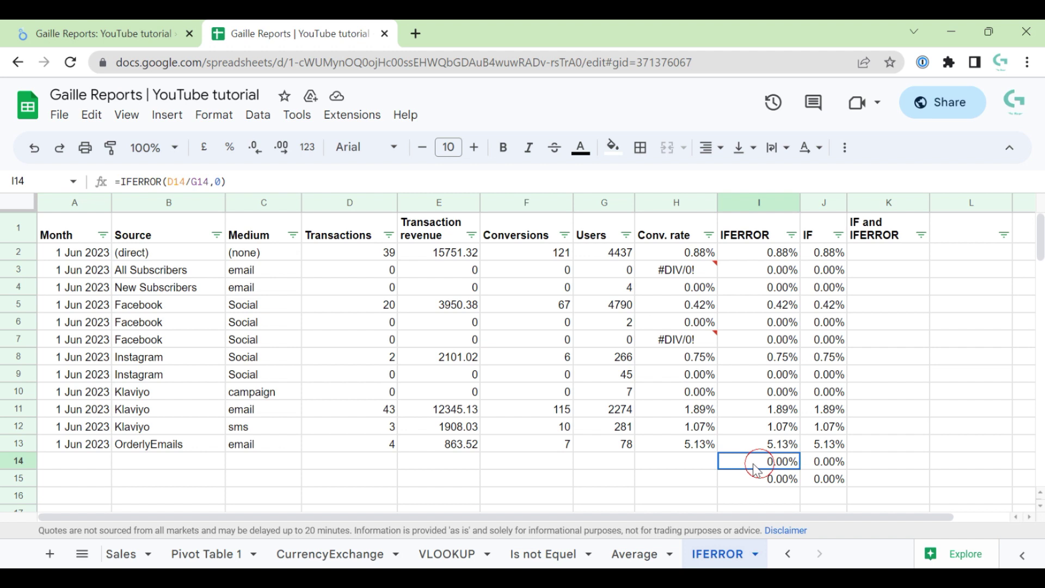
{"action": "left_click", "coordinate": [630, 461]}
{"action": "left_click_drag", "start_coordinate": [90, 460], "coordinate": [85, 495]}
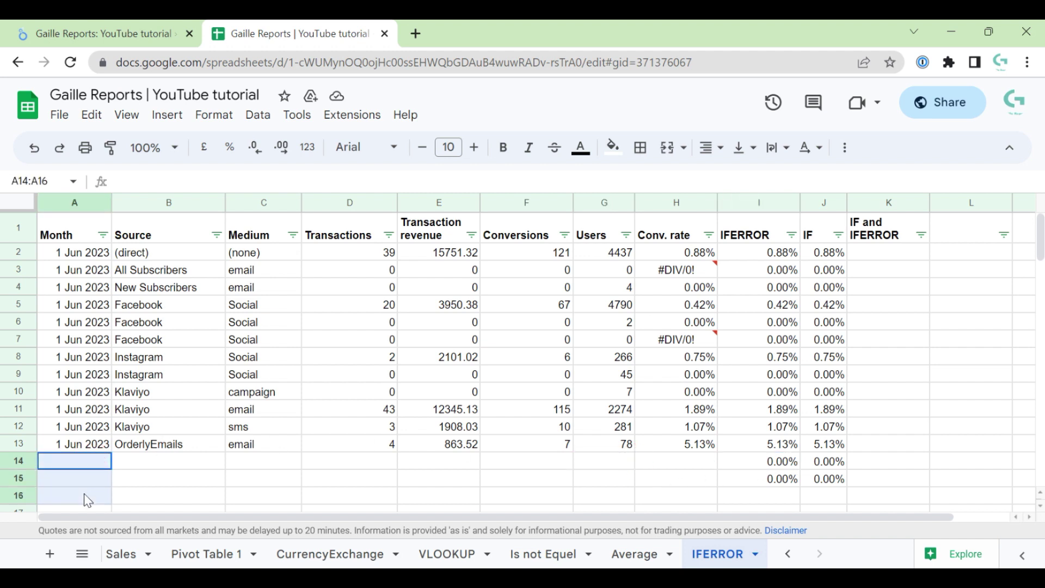
{"action": "left_click_drag", "start_coordinate": [140, 462], "coordinate": [708, 493]}
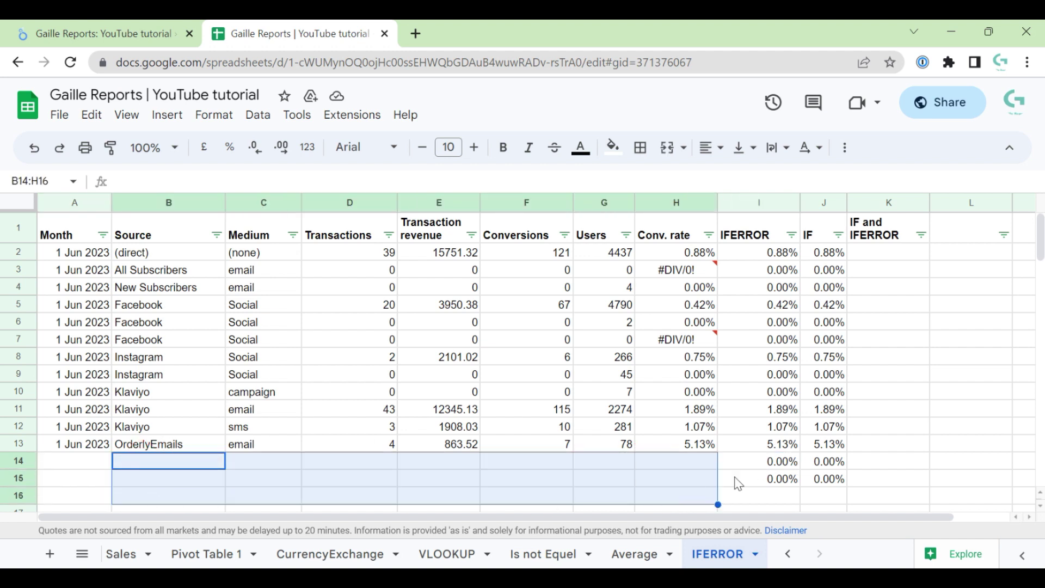
Inspect the extra formulas in rows 14 and 15 of columns H to K.
{"action": "left_click", "coordinate": [737, 482]}
{"action": "left_click", "coordinate": [750, 463]}
{"action": "left_click", "coordinate": [676, 464]}
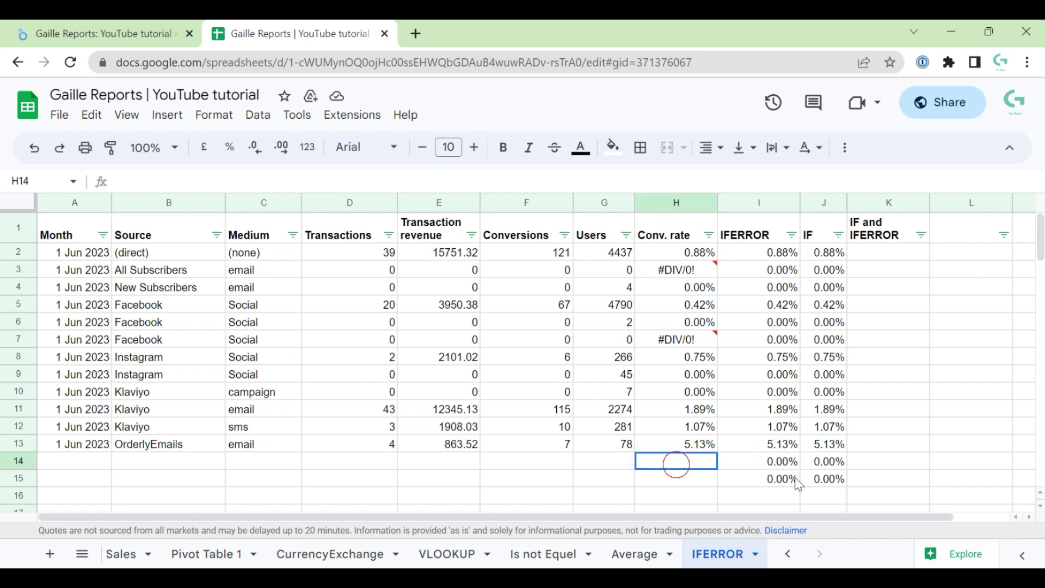
{"action": "left_click_drag", "start_coordinate": [798, 484], "coordinate": [878, 460]}
{"action": "left_click", "coordinate": [878, 461]}
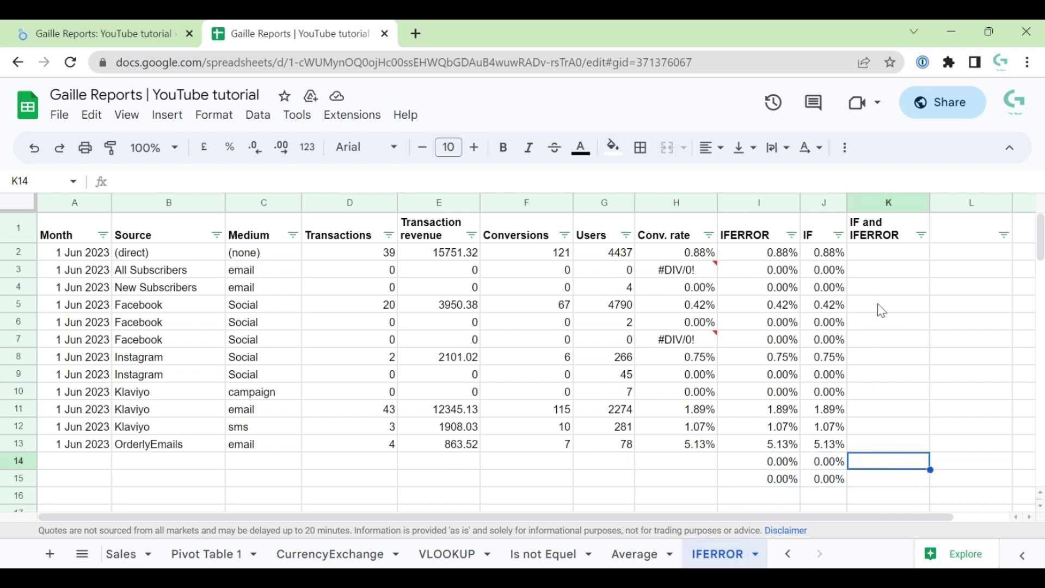
Enter =IF(A2="","",IFERROR(D2/G2,0)) in K2 and copy it.
{"action": "left_click", "coordinate": [883, 255]}
{"action": "type", "text": "="}
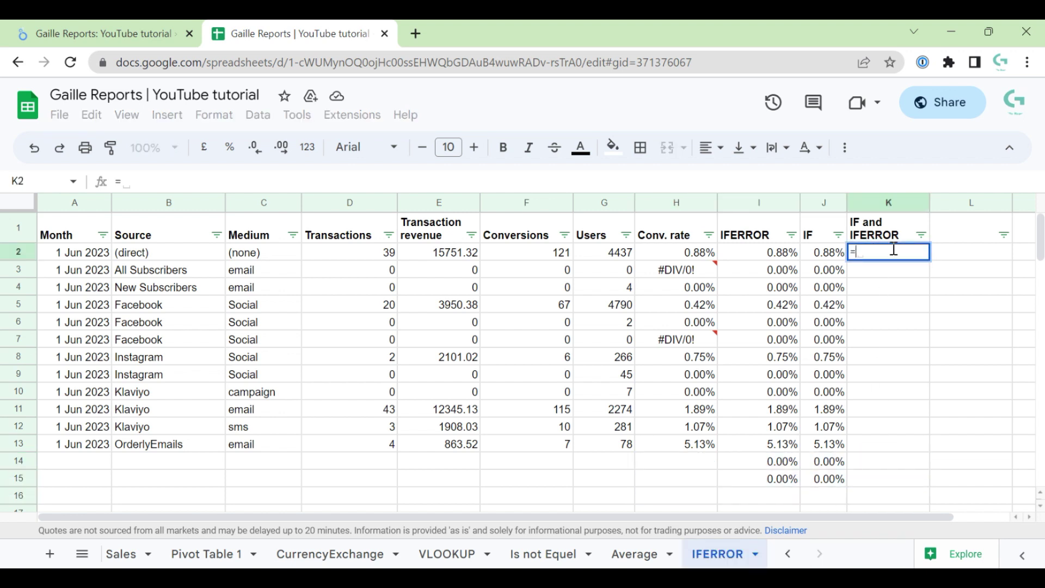
{"action": "type", "text": "IF(A"}
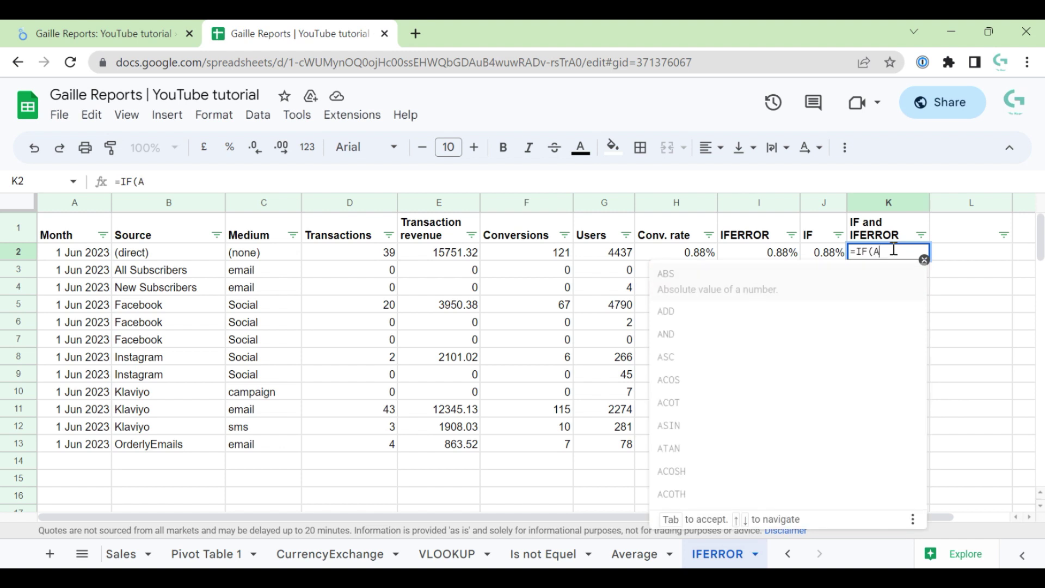
{"action": "type", "text": "2="}
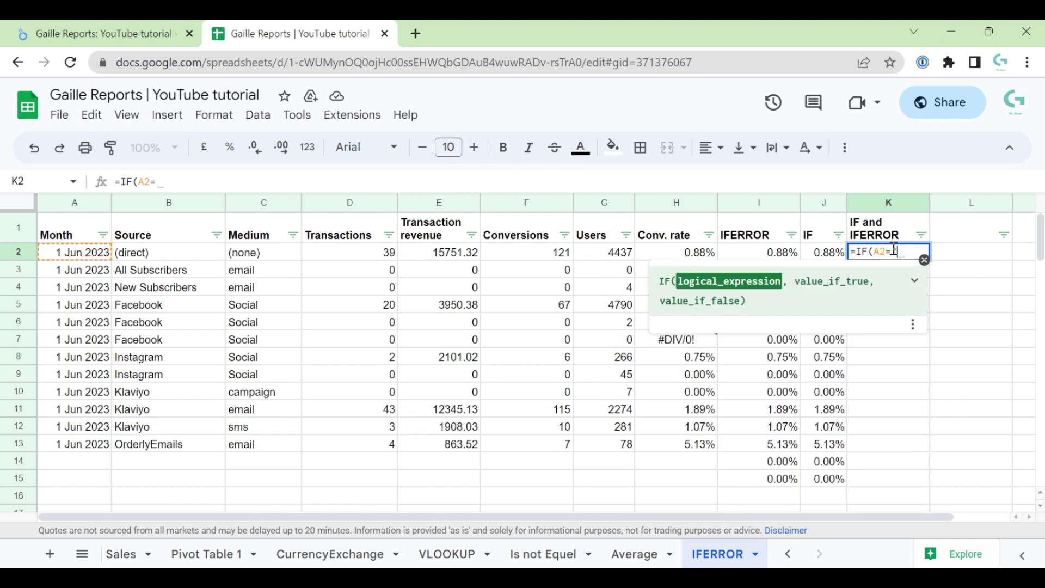
{"action": "type", "text": "\"\",\"\""}
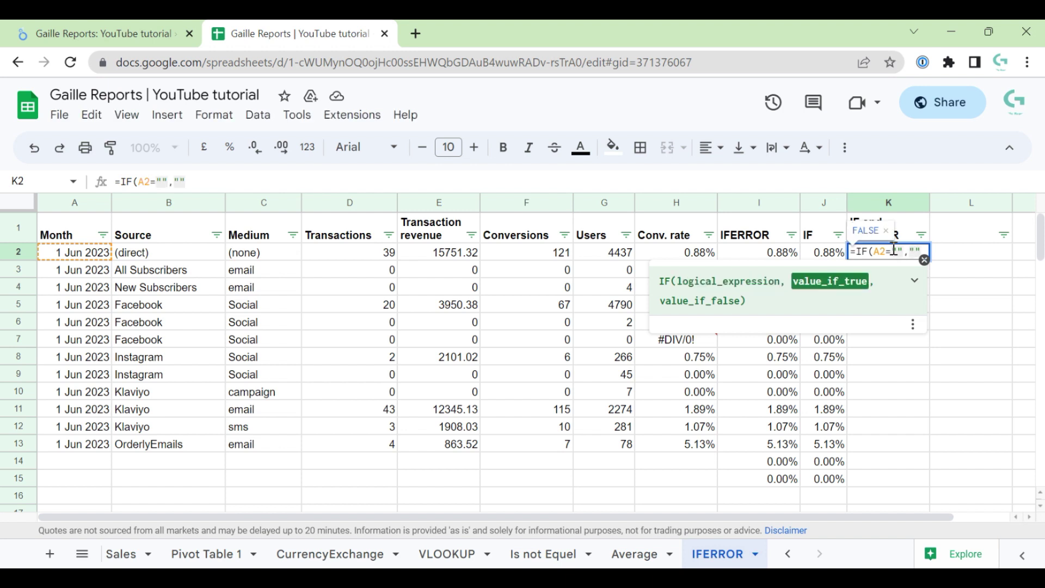
{"action": "type", "text": ","}
{"action": "type", "text": "ifer"}
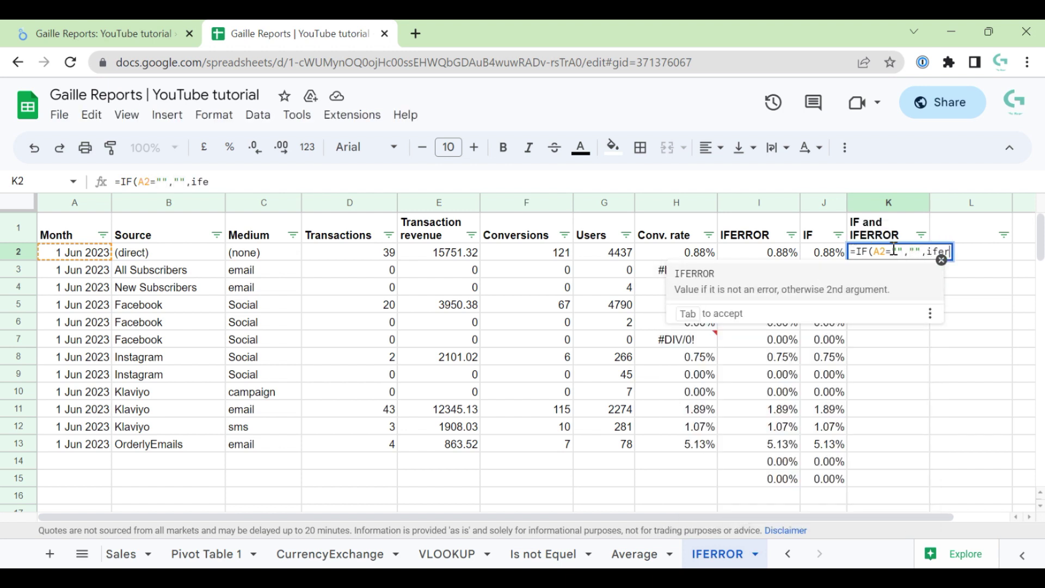
{"action": "key", "text": "Tab"}
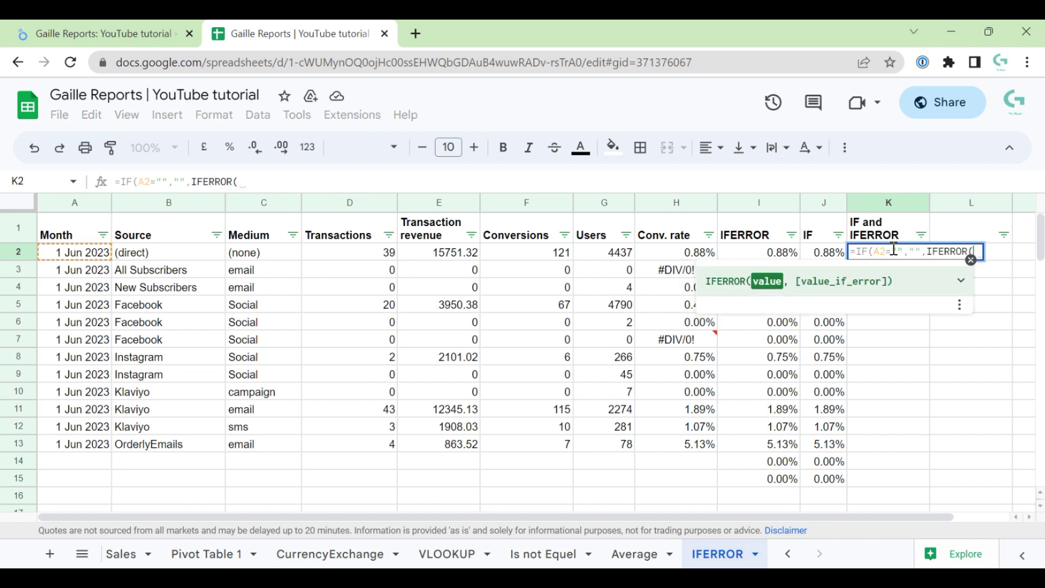
{"action": "key", "text": "Left"}
{"action": "key", "text": "Left"}
{"action": "key", "text": "Left"}
{"action": "key", "text": "Left"}
{"action": "key", "text": "Left"}
{"action": "key", "text": "Left"}
{"action": "key", "text": "Left"}
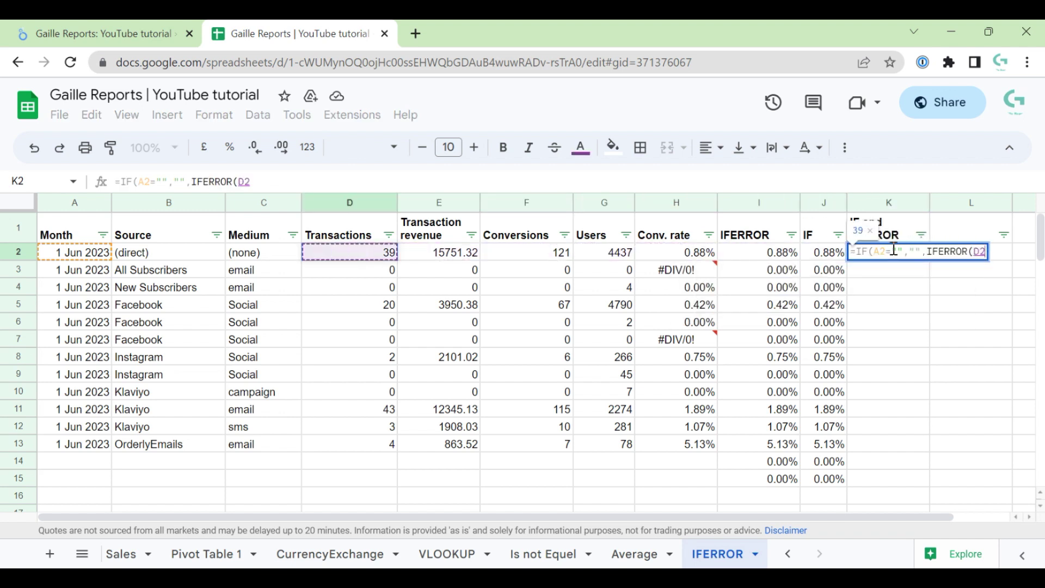
{"action": "type", "text": "/"}
{"action": "key", "text": "Left"}
{"action": "key", "text": "Left"}
{"action": "key", "text": "Left"}
{"action": "key", "text": "Left"}
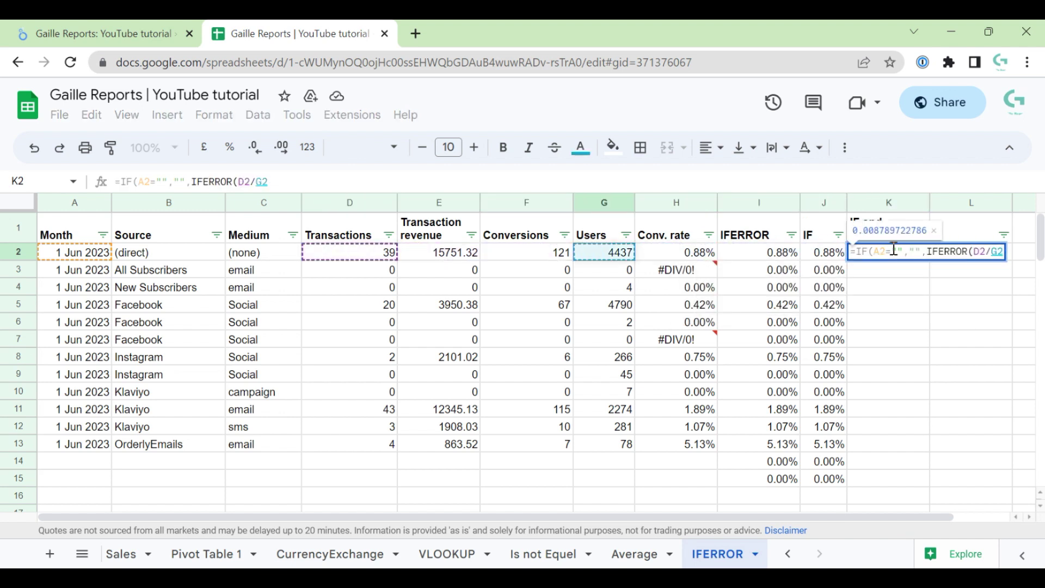
{"action": "type", "text": ",0)"}
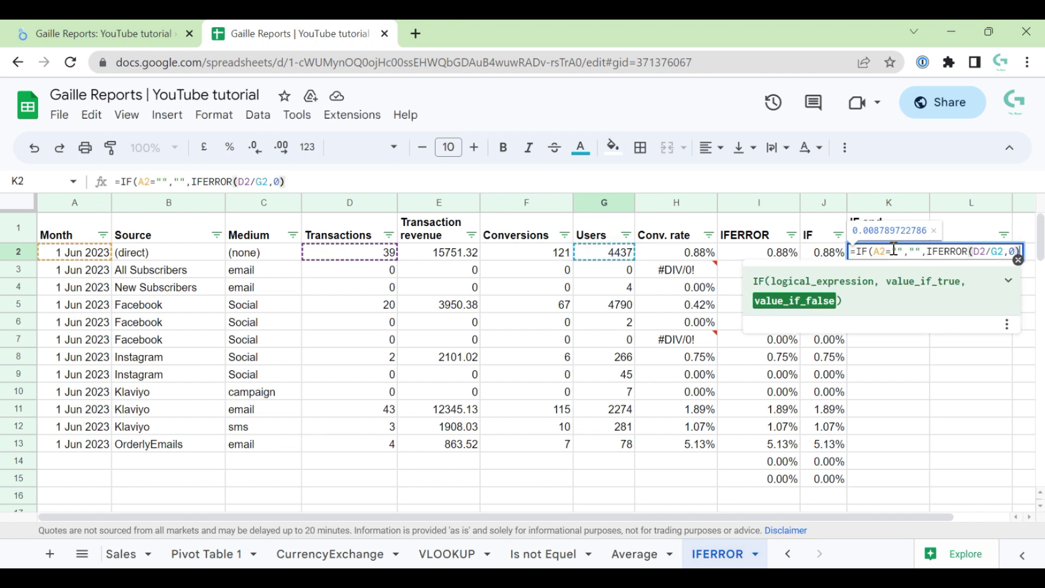
{"action": "key", "text": "Return"}
{"action": "left_click", "coordinate": [896, 255]}
{"action": "key", "text": "ctrl+c"}
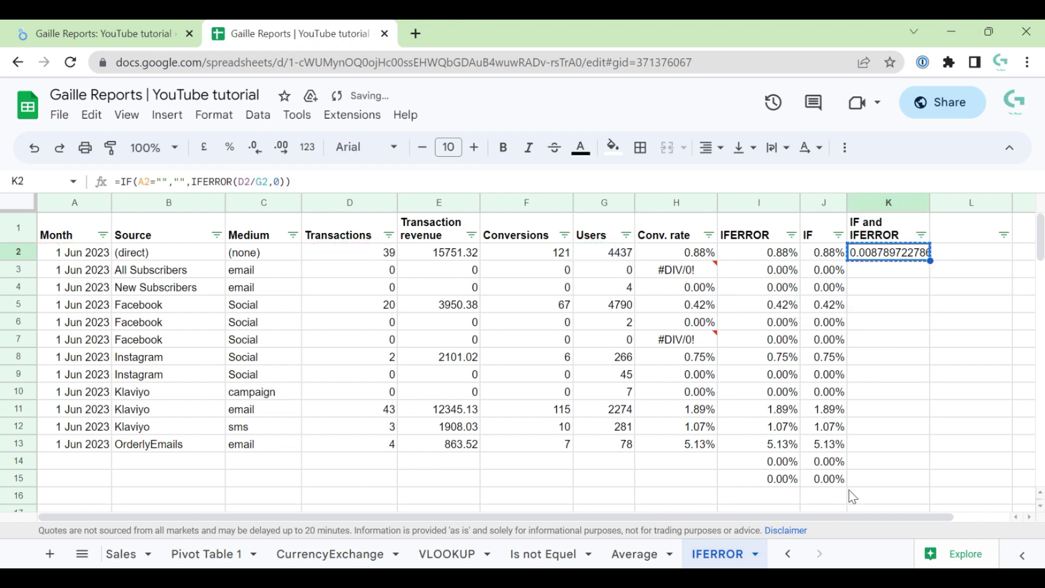
Paste K2's formula into K2:K15 and format the column as percent.
{"action": "left_click", "coordinate": [860, 483], "text": "shift"}
{"action": "key", "text": "ctrl+v"}
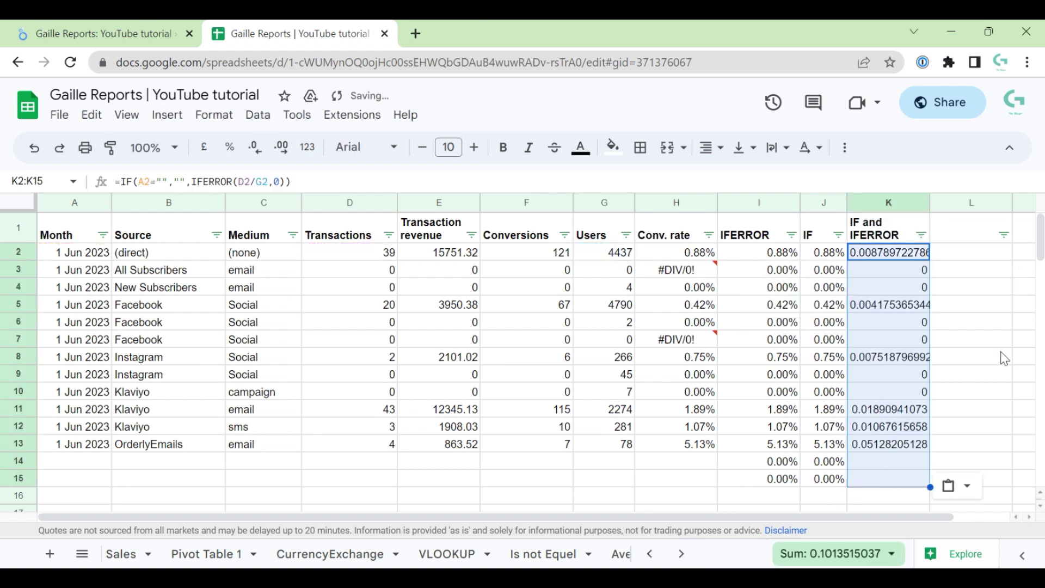
{"action": "left_click", "coordinate": [229, 147]}
Check the column K results, confirming rows 14–15 stay blank.
{"action": "left_click", "coordinate": [974, 288]}
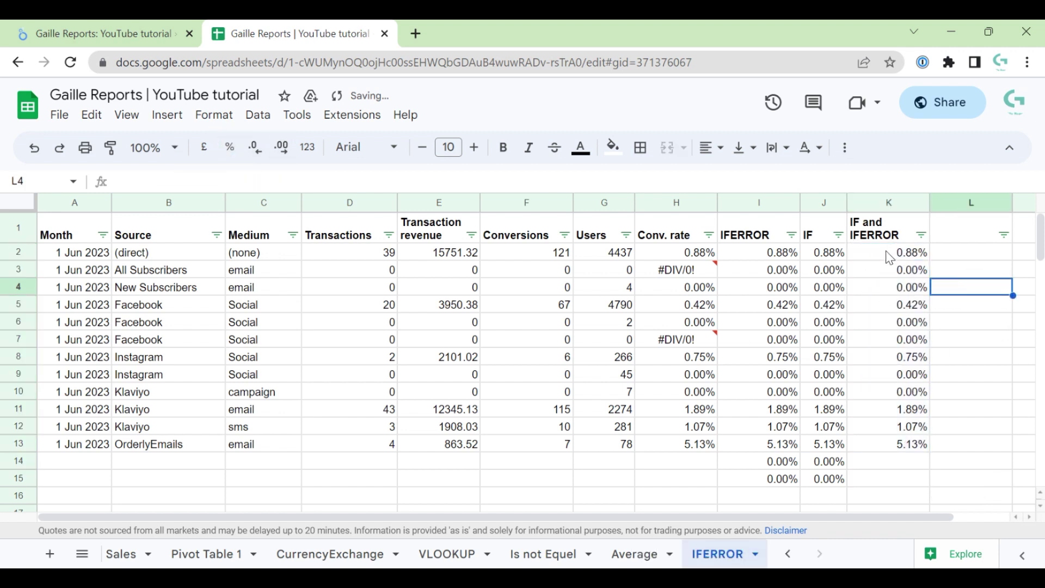
{"action": "left_click_drag", "start_coordinate": [890, 253], "coordinate": [863, 433]}
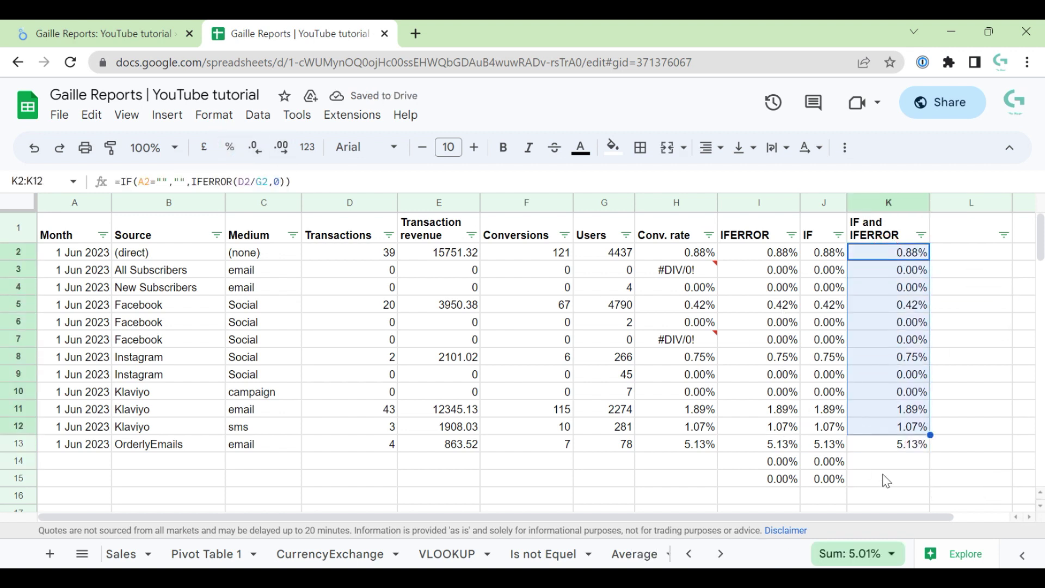
{"action": "left_click_drag", "start_coordinate": [891, 467], "coordinate": [905, 487]}
{"action": "left_click", "coordinate": [898, 479]}
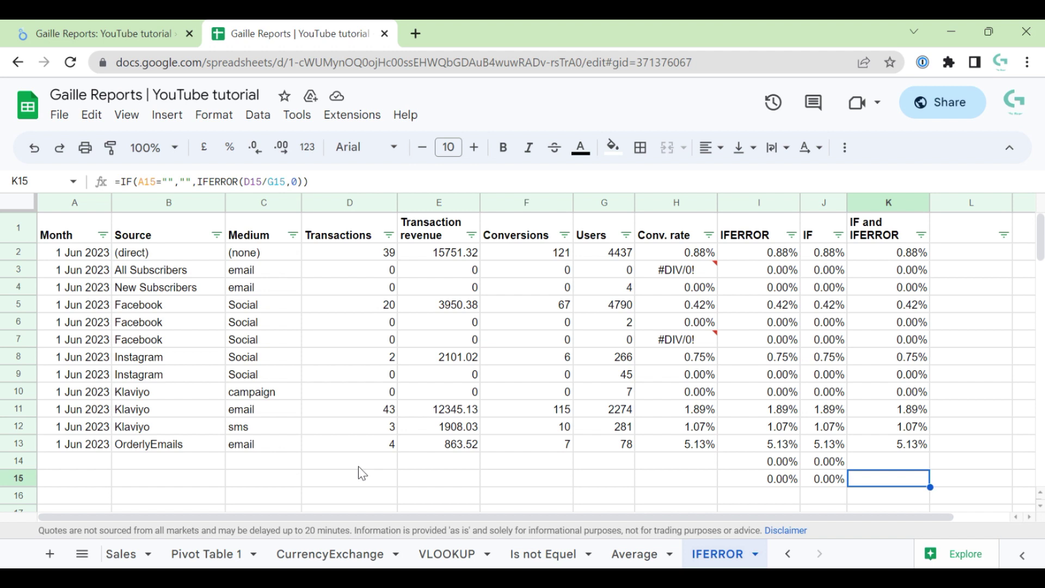
{"action": "left_click", "coordinate": [88, 463]}
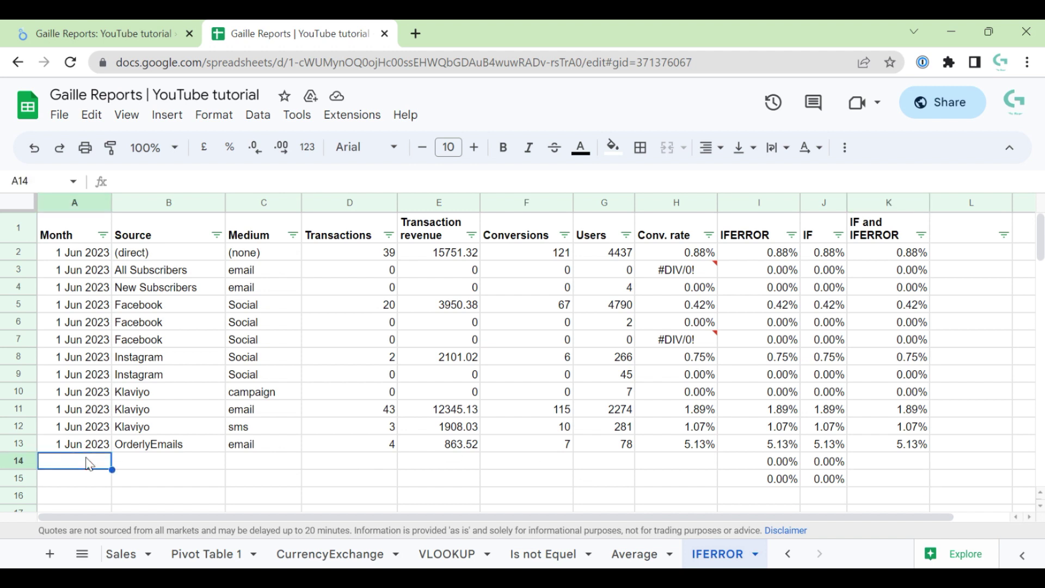
{"action": "key", "text": "Up"}
{"action": "key", "text": "ctrl+c"}
{"action": "key", "text": "Down"}
{"action": "key", "text": "ctrl+v"}
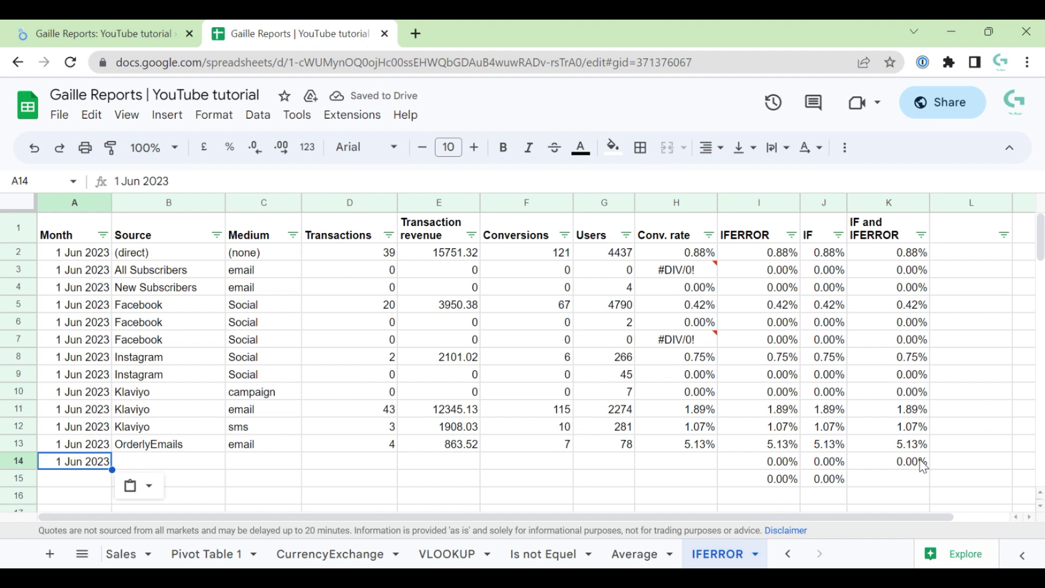
{"action": "key", "text": "Delete"}
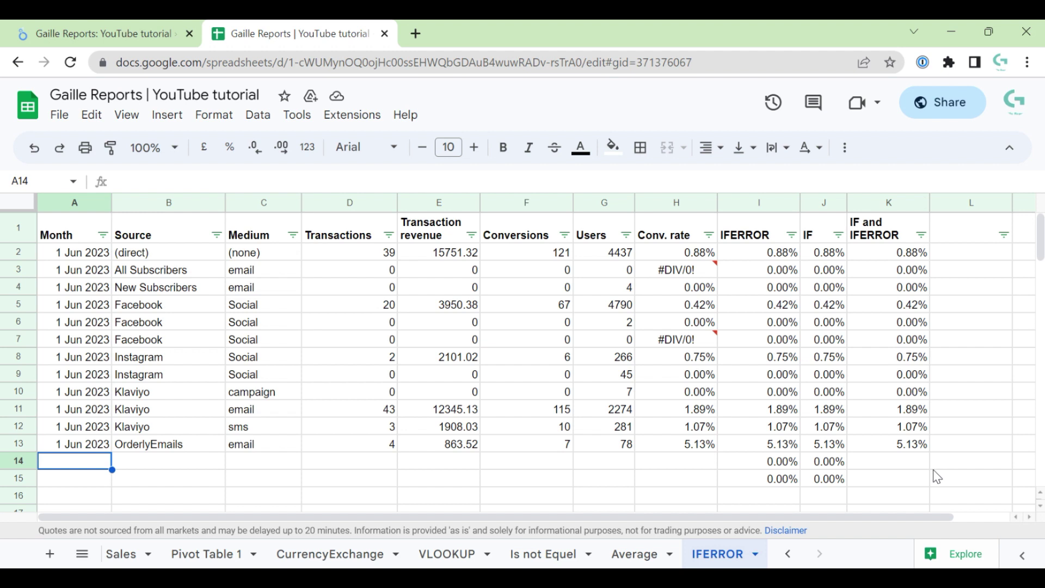
{"action": "left_click_drag", "start_coordinate": [877, 252], "coordinate": [882, 444]}
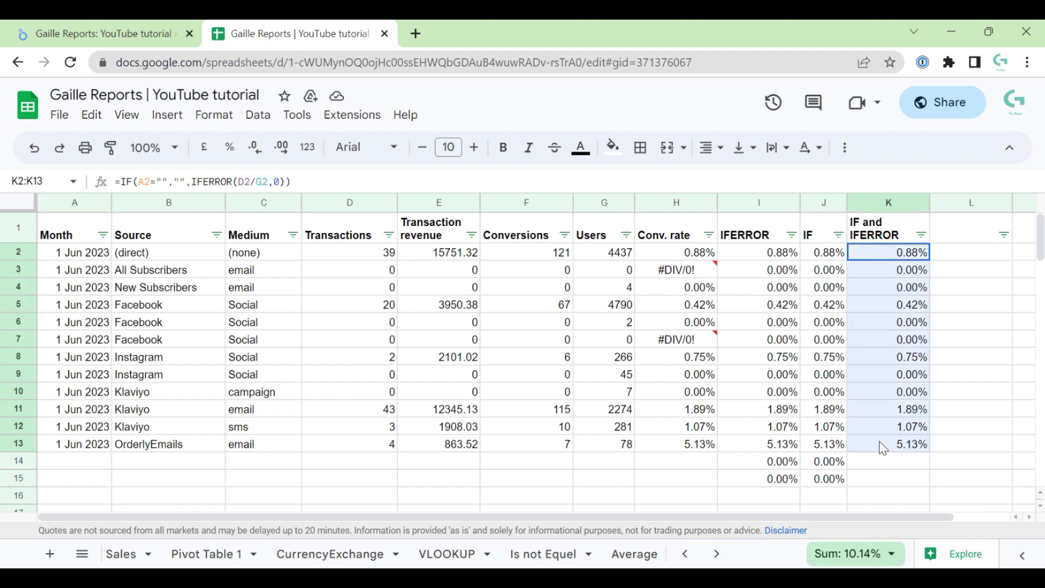
{"action": "left_click", "coordinate": [663, 285]}
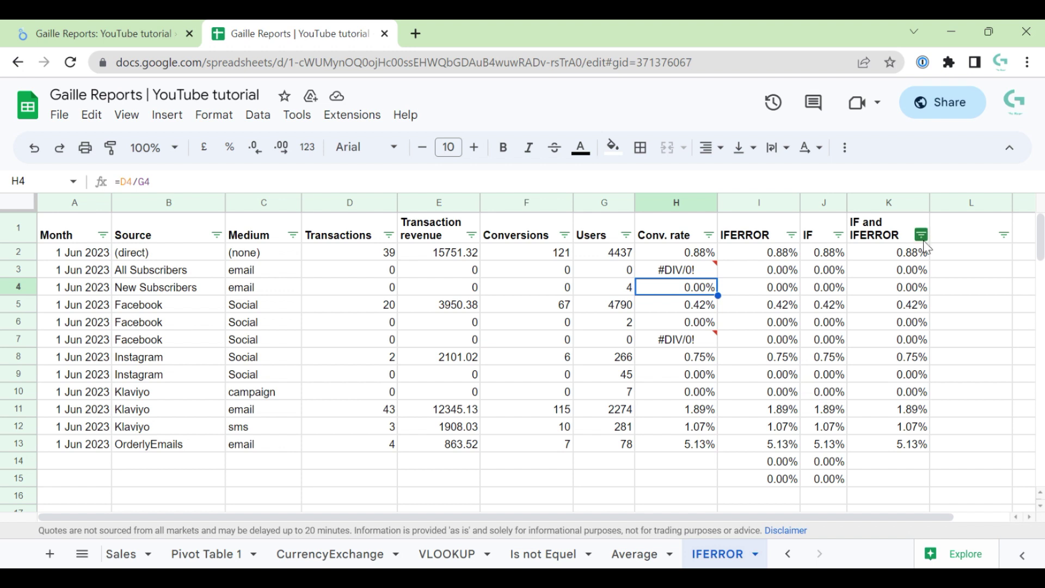
Enter the header 'Arrayformula' in L1.
{"action": "left_click", "coordinate": [959, 233]}
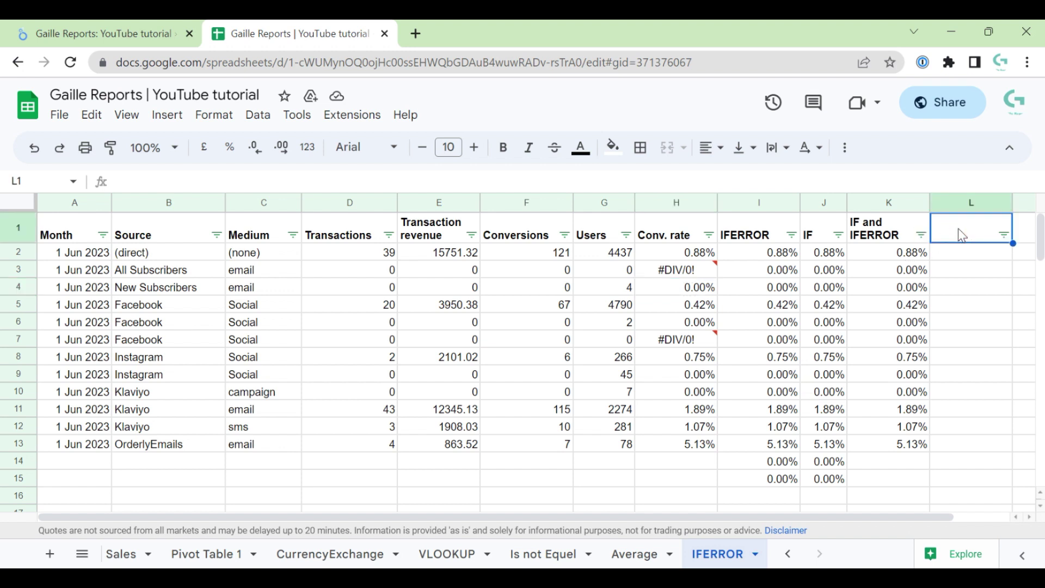
{"action": "type", "text": "Arrau"}
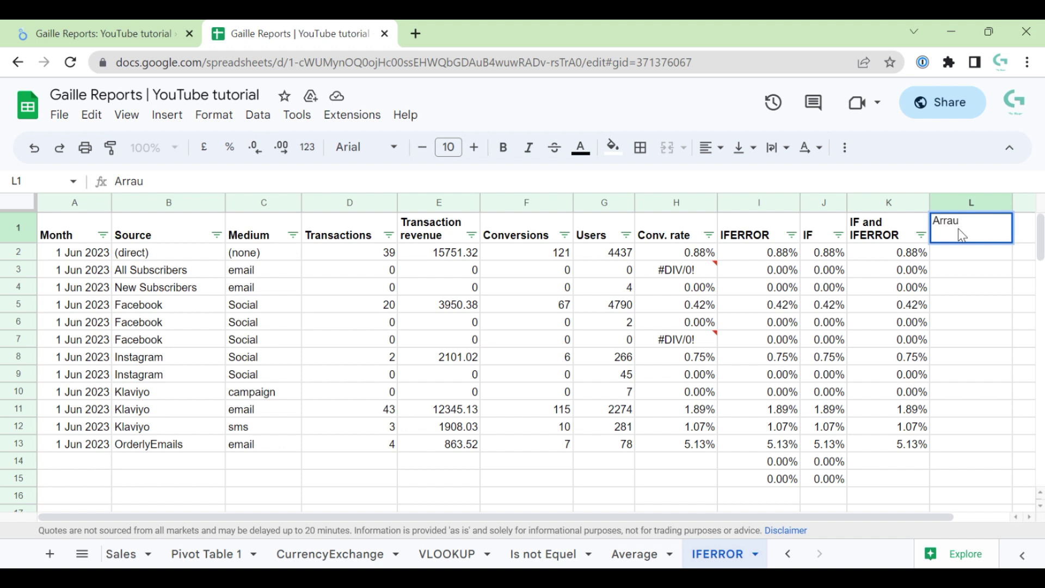
{"action": "key", "text": "BackSpace"}
{"action": "type", "text": "yformula"}
{"action": "key", "text": "Return"}
Copy K2's IF and IFERROR formula and paste it into L2.
{"action": "left_click", "coordinate": [958, 227]}
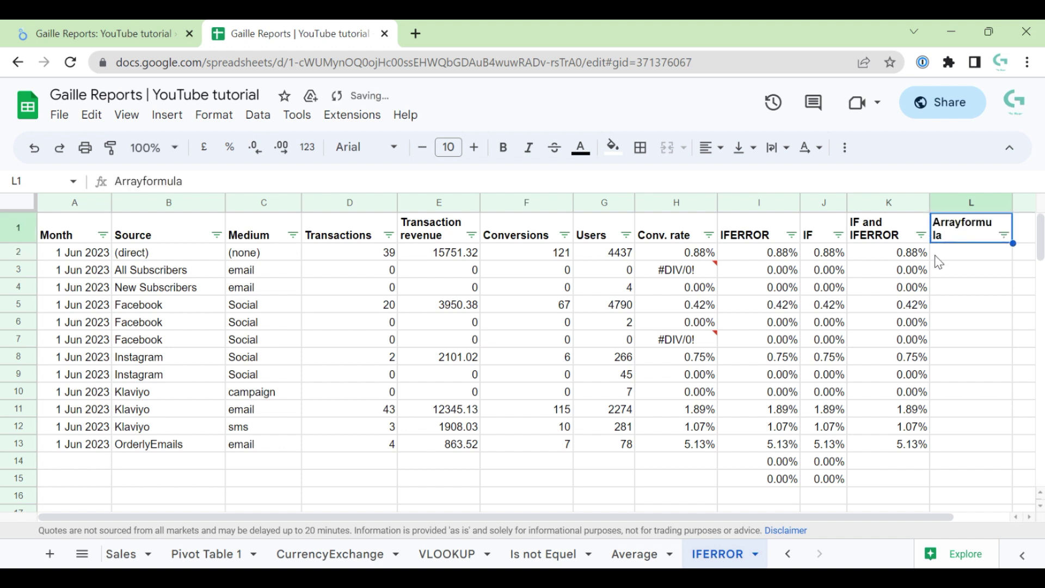
{"action": "left_click", "coordinate": [387, 182]}
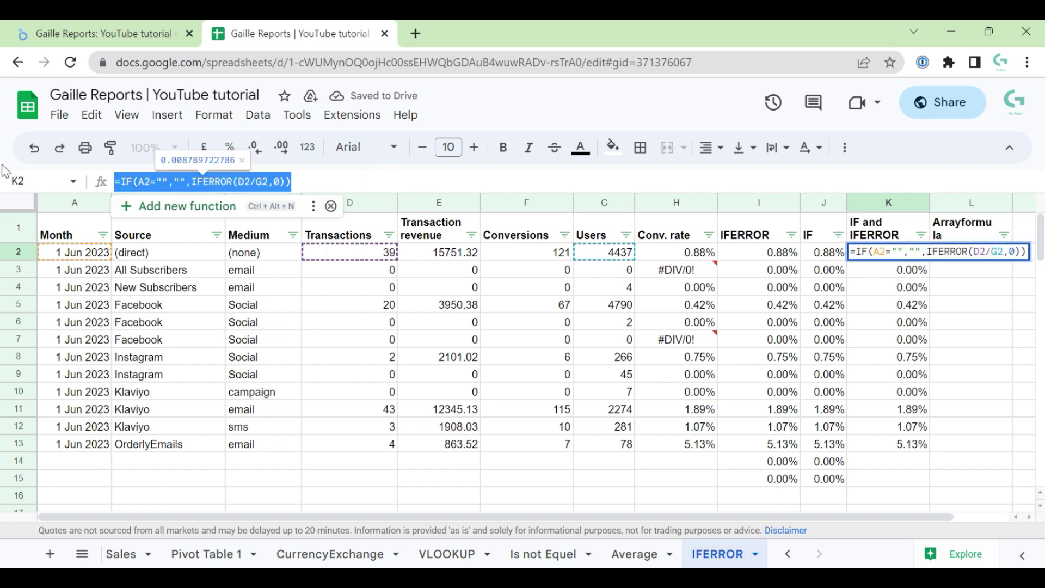
{"action": "key", "text": "Escape"}
{"action": "left_click", "coordinate": [983, 252]}
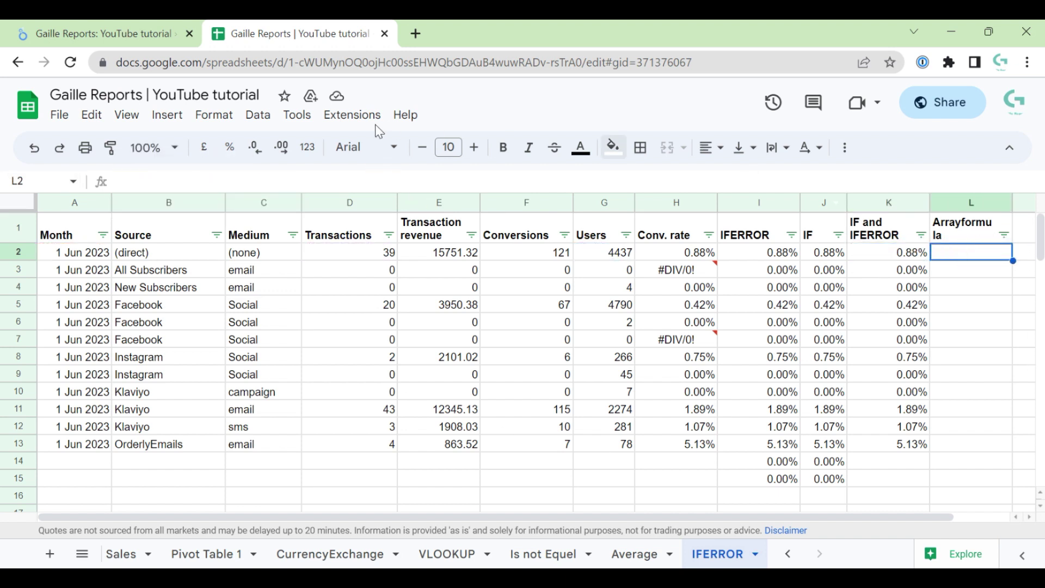
{"action": "left_click", "coordinate": [380, 181]}
{"action": "key", "text": "ctrl+v"}
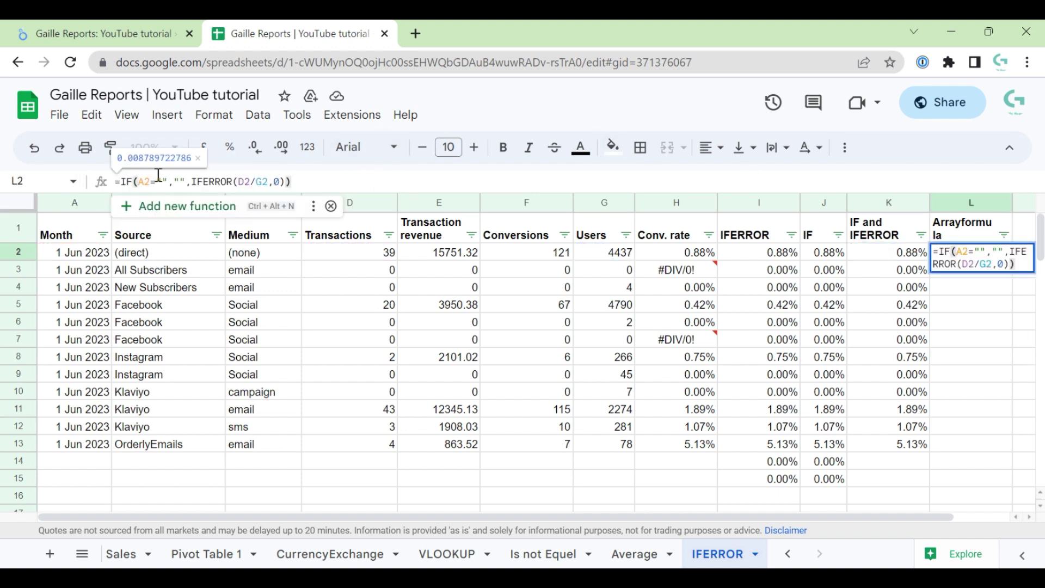
Make L2 =ARRAYFORMULA(IF(A2:A="","",IFERROR(D2:D/G2:G,0))) so it fills column L.
{"action": "left_click", "coordinate": [126, 181]}
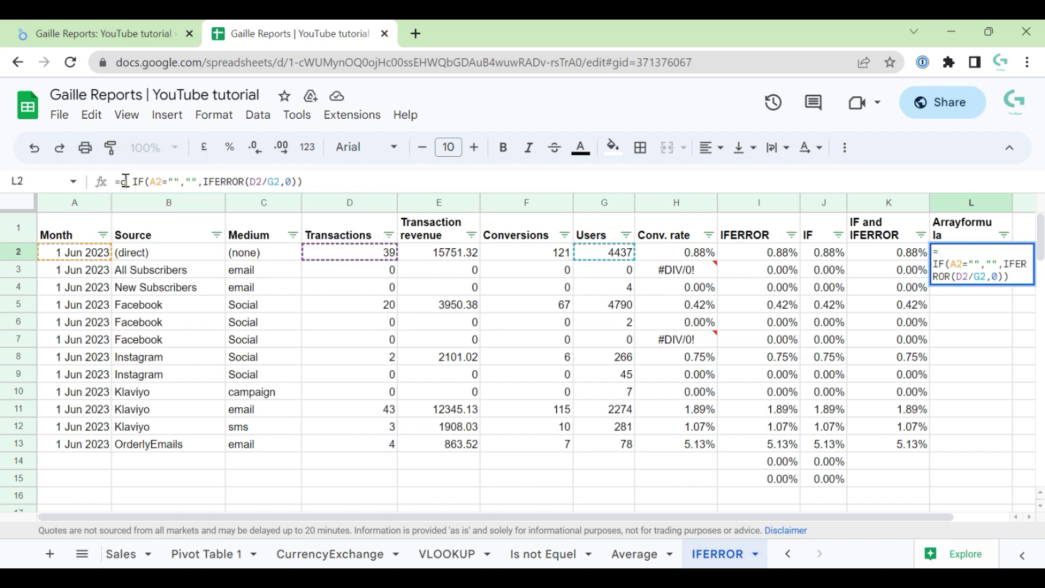
{"action": "type", "text": "ARRAYFORMULA("}
{"action": "key", "text": "Right"}
{"action": "key", "text": "Right"}
{"action": "key", "text": "Right"}
{"action": "key", "text": "Right"}
{"action": "key", "text": "Right"}
{"action": "key", "text": "Right"}
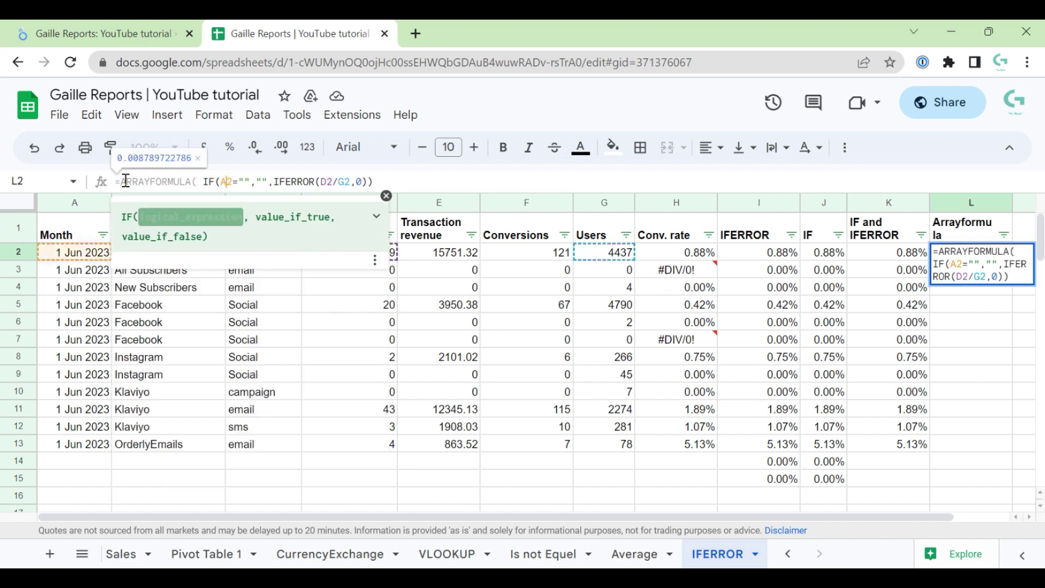
{"action": "type", "text": ":A"}
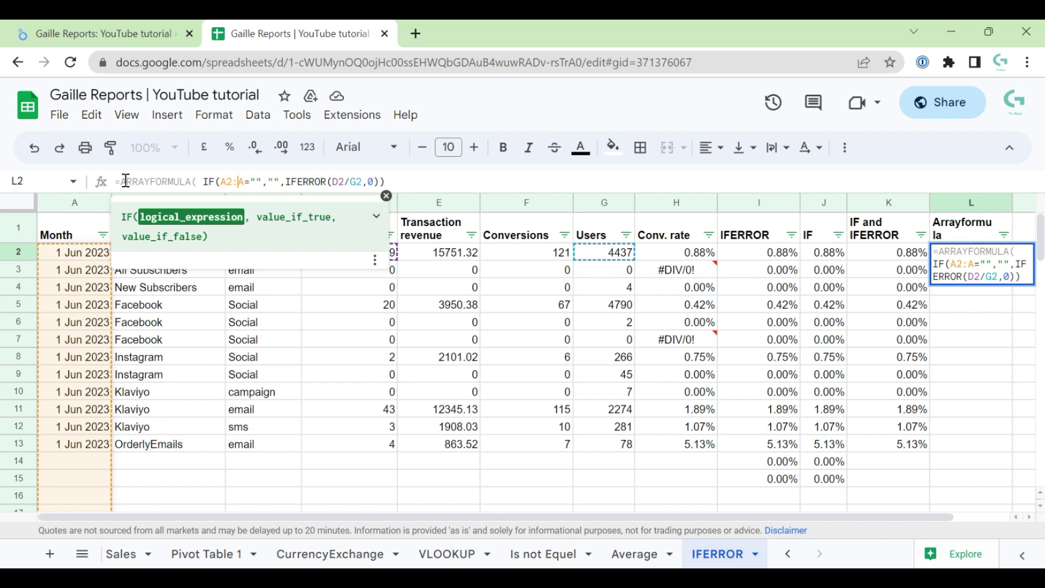
{"action": "key", "text": "Right"}
{"action": "key", "text": "Right"}
{"action": "key", "text": "Right"}
{"action": "key", "text": "Right"}
{"action": "key", "text": "Right"}
{"action": "key", "text": "Right"}
{"action": "key", "text": "Right"}
{"action": "key", "text": "Right"}
{"action": "key", "text": "Right"}
{"action": "key", "text": "Right"}
{"action": "key", "text": "Right"}
{"action": "key", "text": "Right"}
{"action": "key", "text": "Right"}
{"action": "key", "text": "Right"}
{"action": "key", "text": "Right"}
{"action": "key", "text": "Right"}
{"action": "key", "text": "Right"}
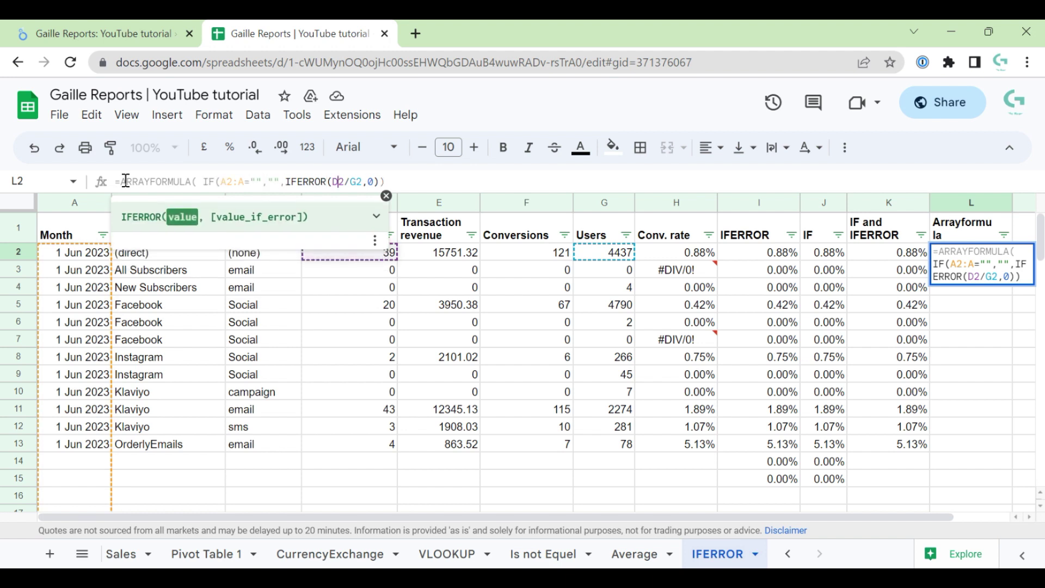
{"action": "type", "text": ":"}
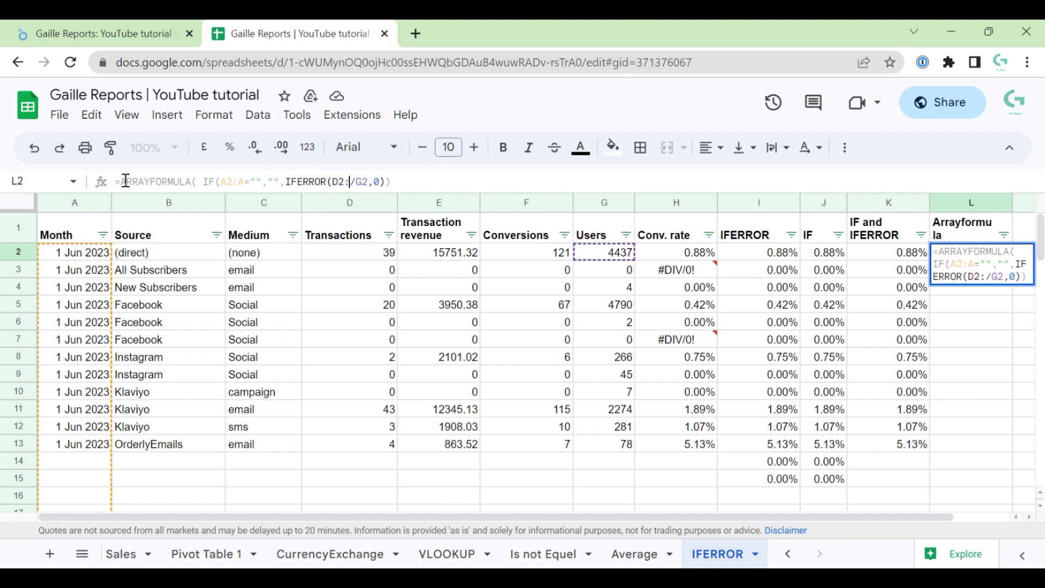
{"action": "type", "text": "D/G2:G"}
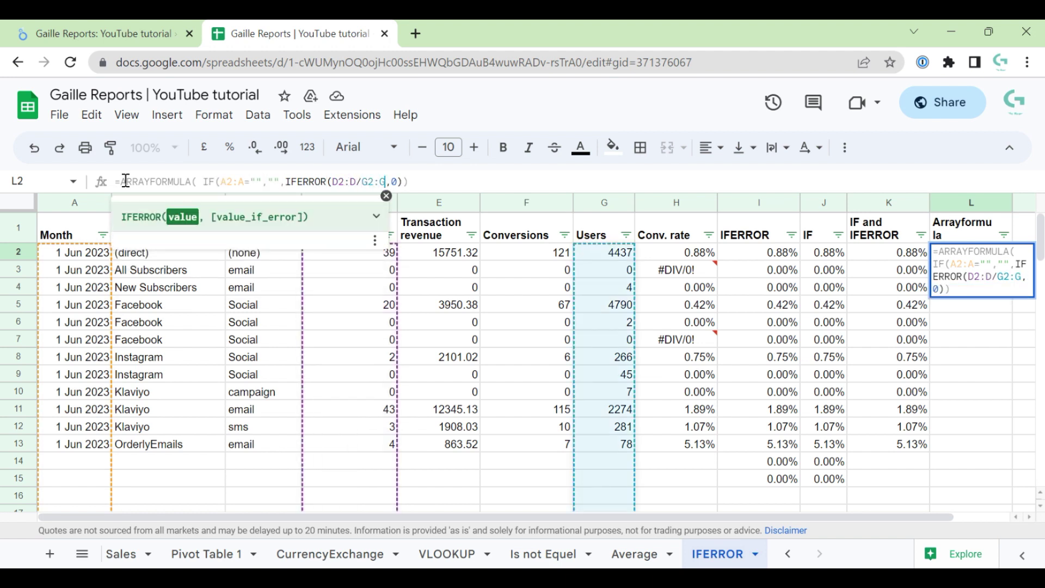
{"action": "key", "text": "Return"}
{"action": "key", "text": "Up"}
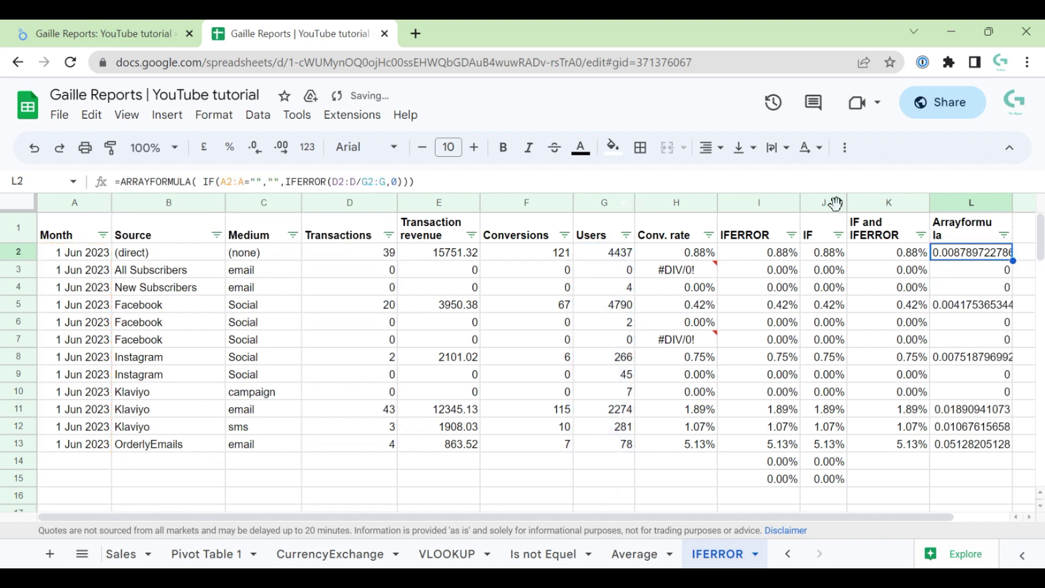
Format the whole Arrayformula column as percentages and check its results.
{"action": "left_click", "coordinate": [968, 203]}
{"action": "left_click", "coordinate": [229, 147]}
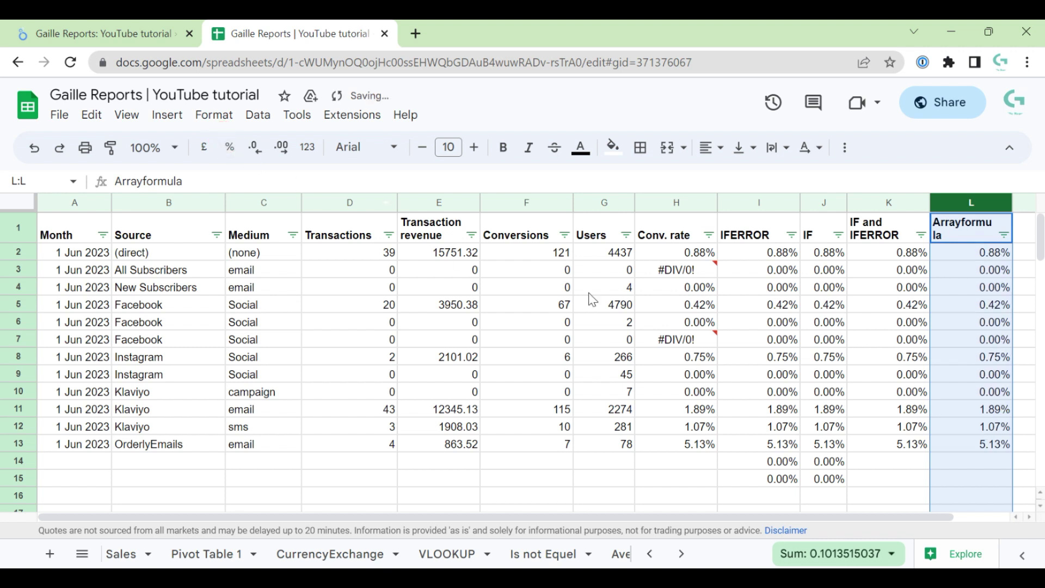
{"action": "left_click", "coordinate": [998, 270]}
{"action": "key", "text": "Down"}
{"action": "key", "text": "Down"}
{"action": "key", "text": "Down"}
{"action": "key", "text": "Down"}
{"action": "key", "text": "Down"}
{"action": "key", "text": "Down"}
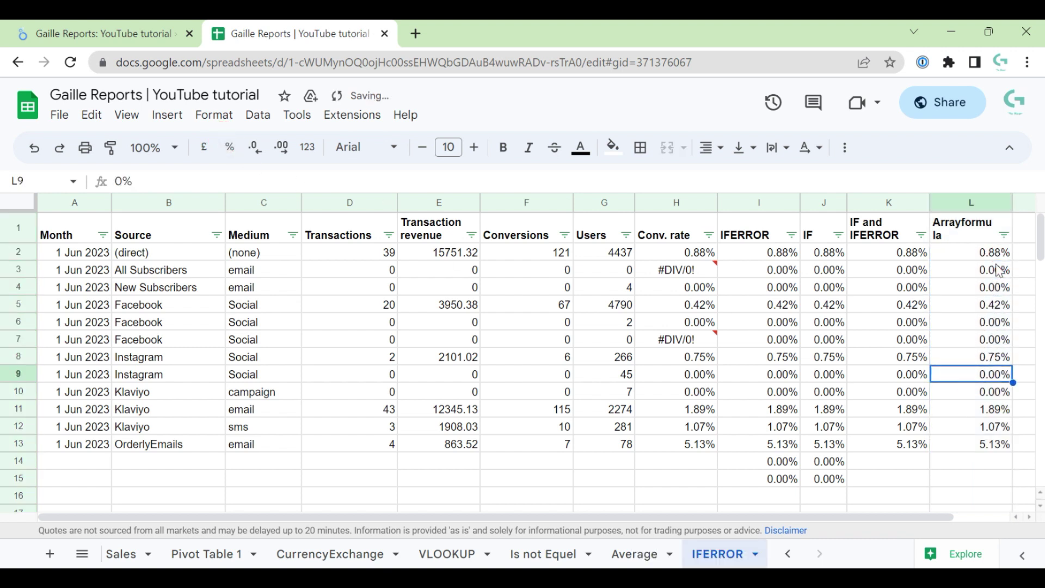
{"action": "key", "text": "Up"}
{"action": "key", "text": "Up"}
{"action": "key", "text": "Up"}
{"action": "key", "text": "Up"}
{"action": "key", "text": "Up"}
{"action": "key", "text": "Up"}
{"action": "key", "text": "Up"}
{"action": "key", "text": "Up"}
{"action": "key", "text": "Down"}
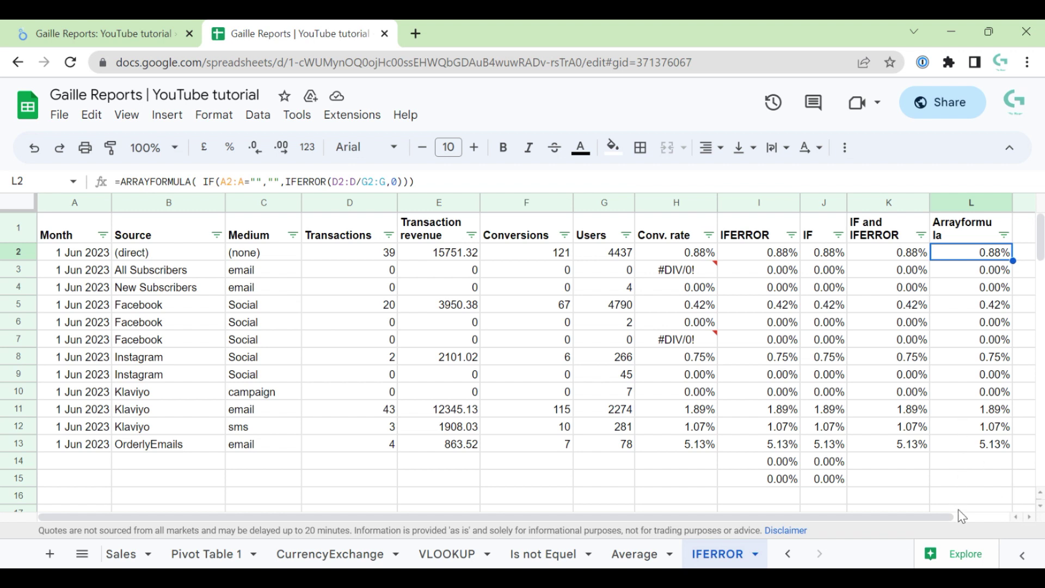
Color L2's text blue and widen column L slightly.
{"action": "left_click", "coordinate": [581, 148]}
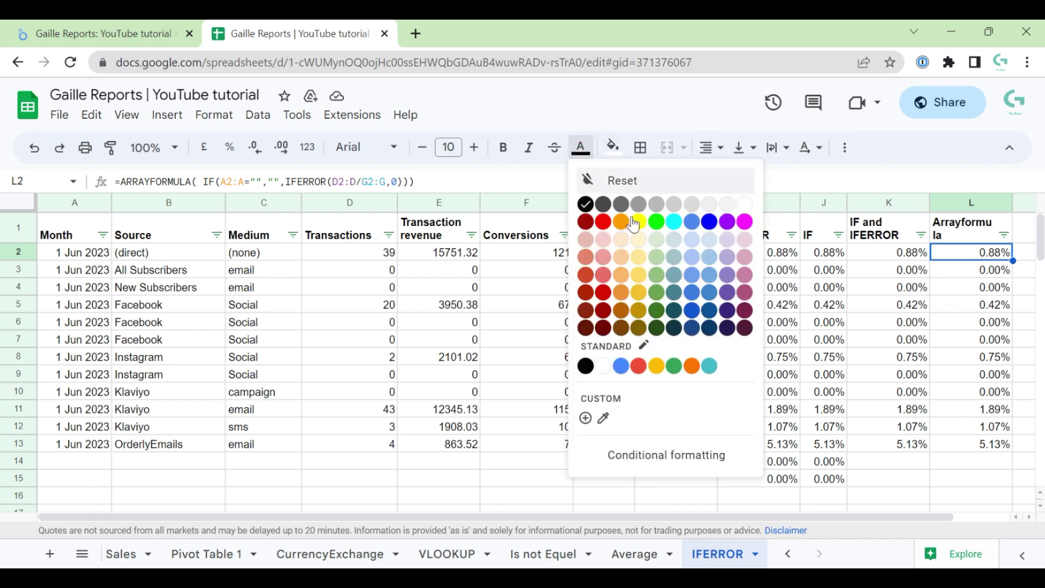
{"action": "left_click", "coordinate": [691, 222]}
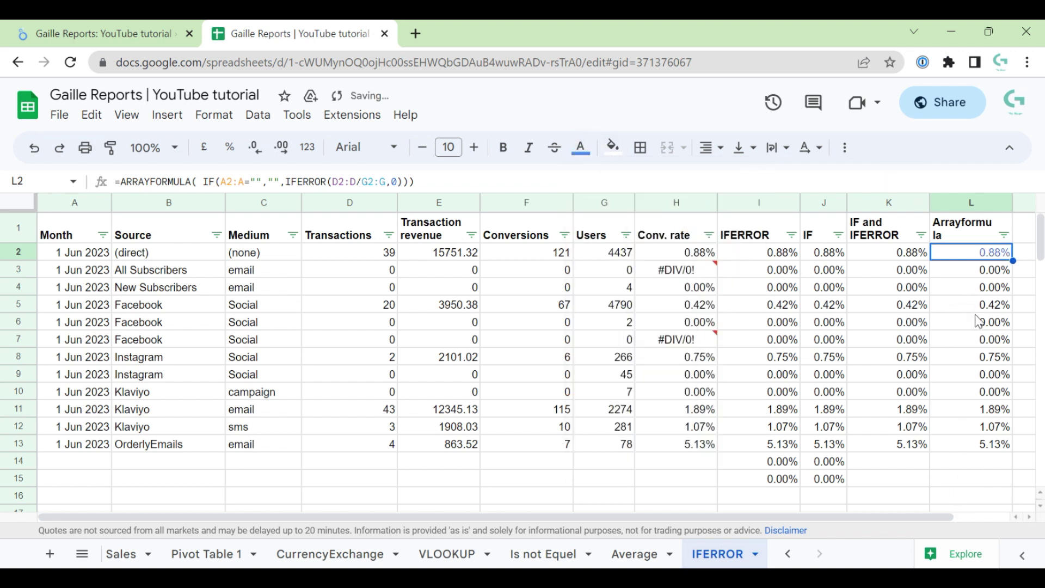
{"action": "left_click_drag", "start_coordinate": [1011, 203], "coordinate": [1019, 203]}
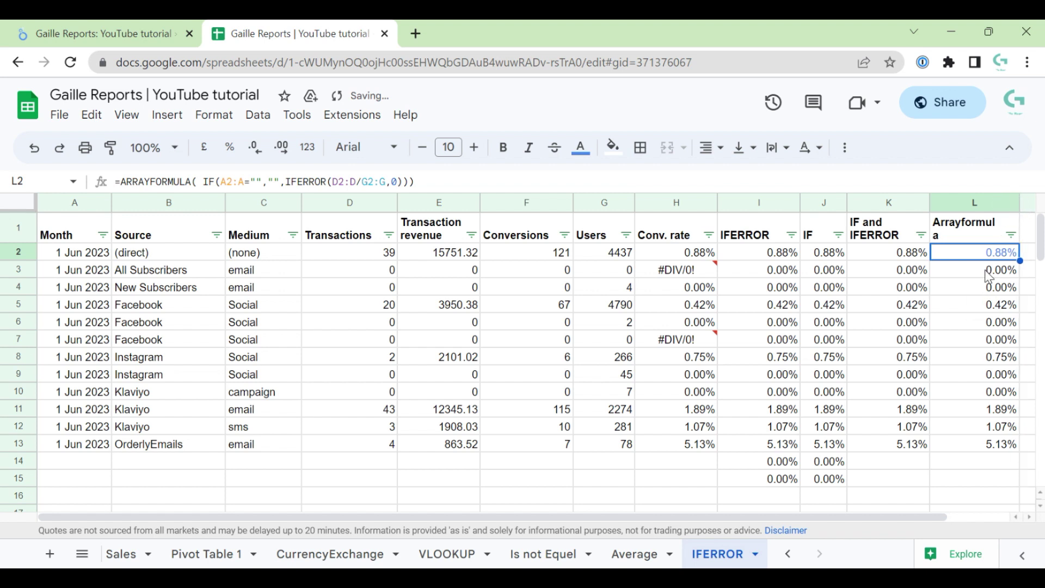